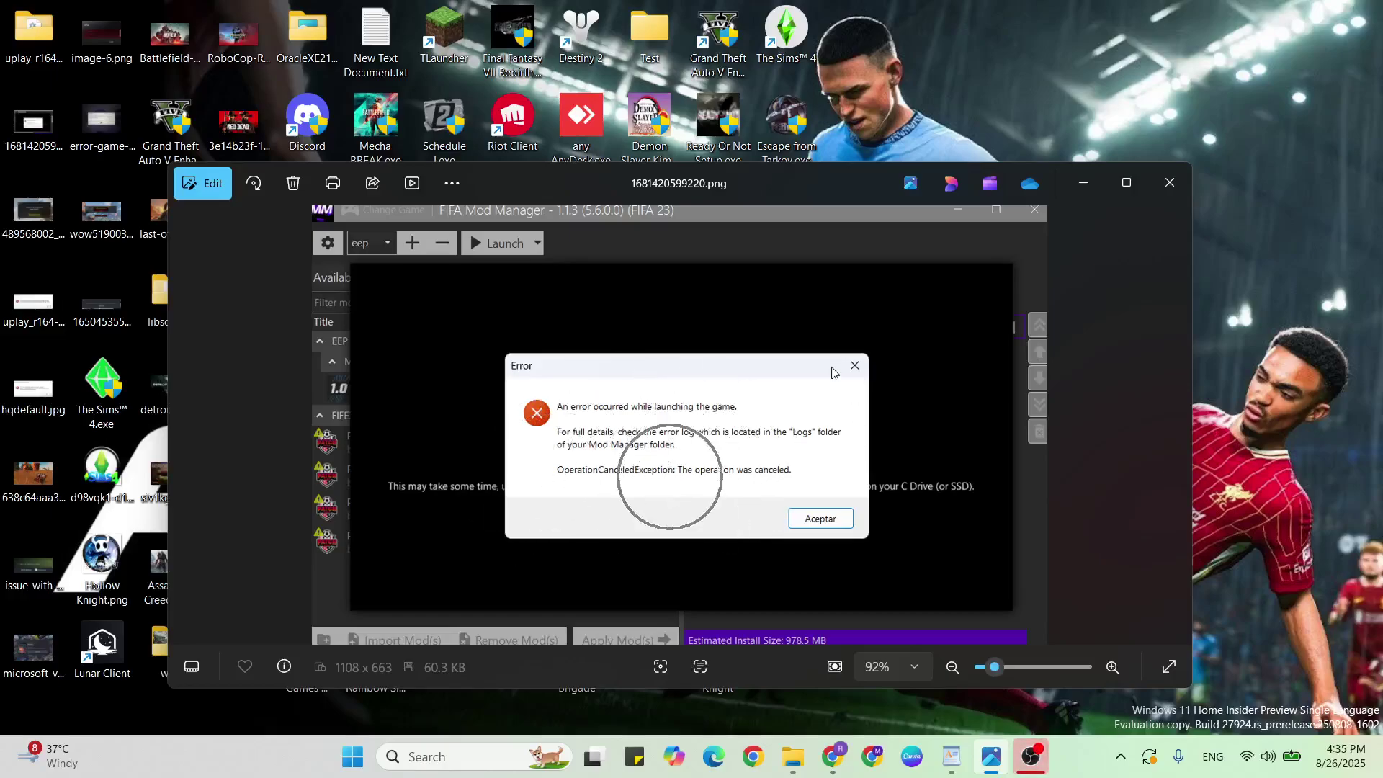
- Consult the fix list in v.docx, and set the desktop's EA SPORTS FC™ 25.exe to run as administrator in Windows 8 compatibility mode
left_click(952, 757)
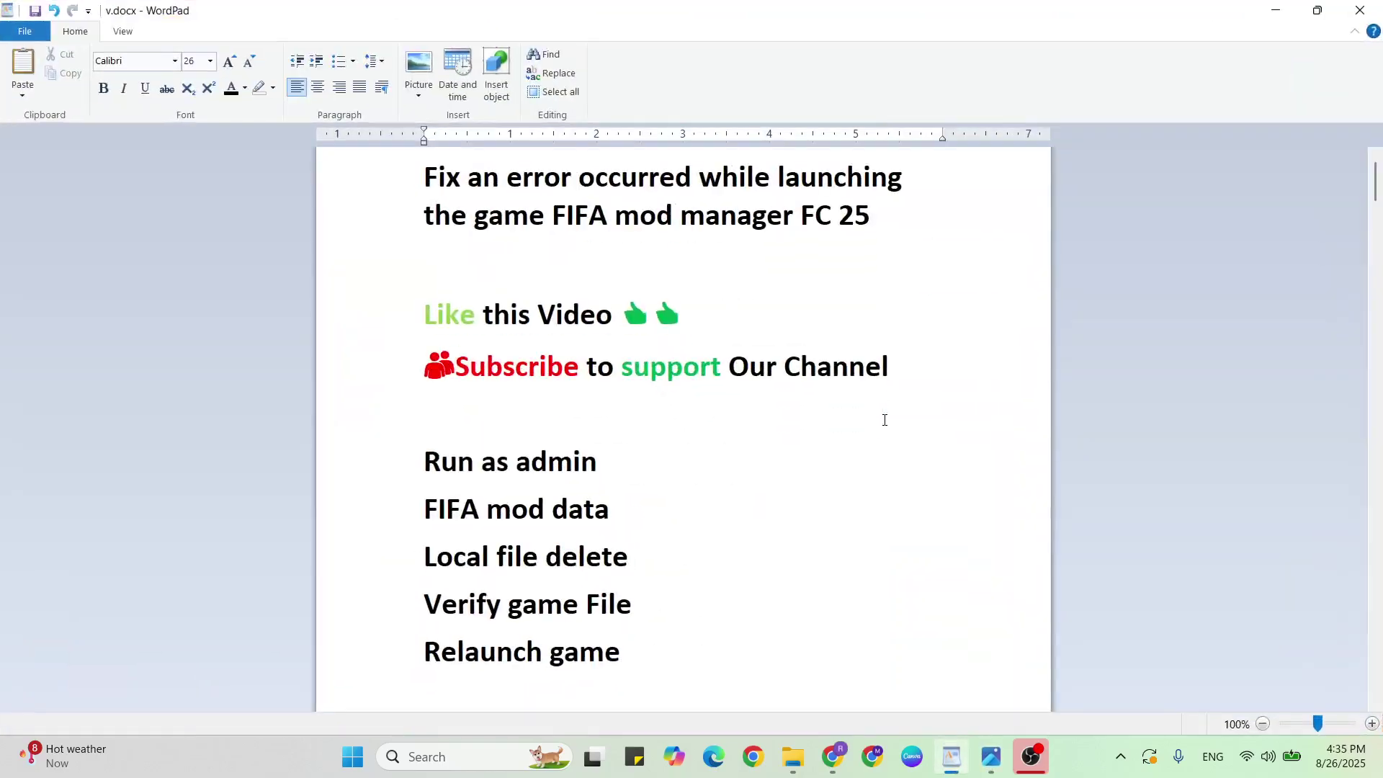
key("super+d")
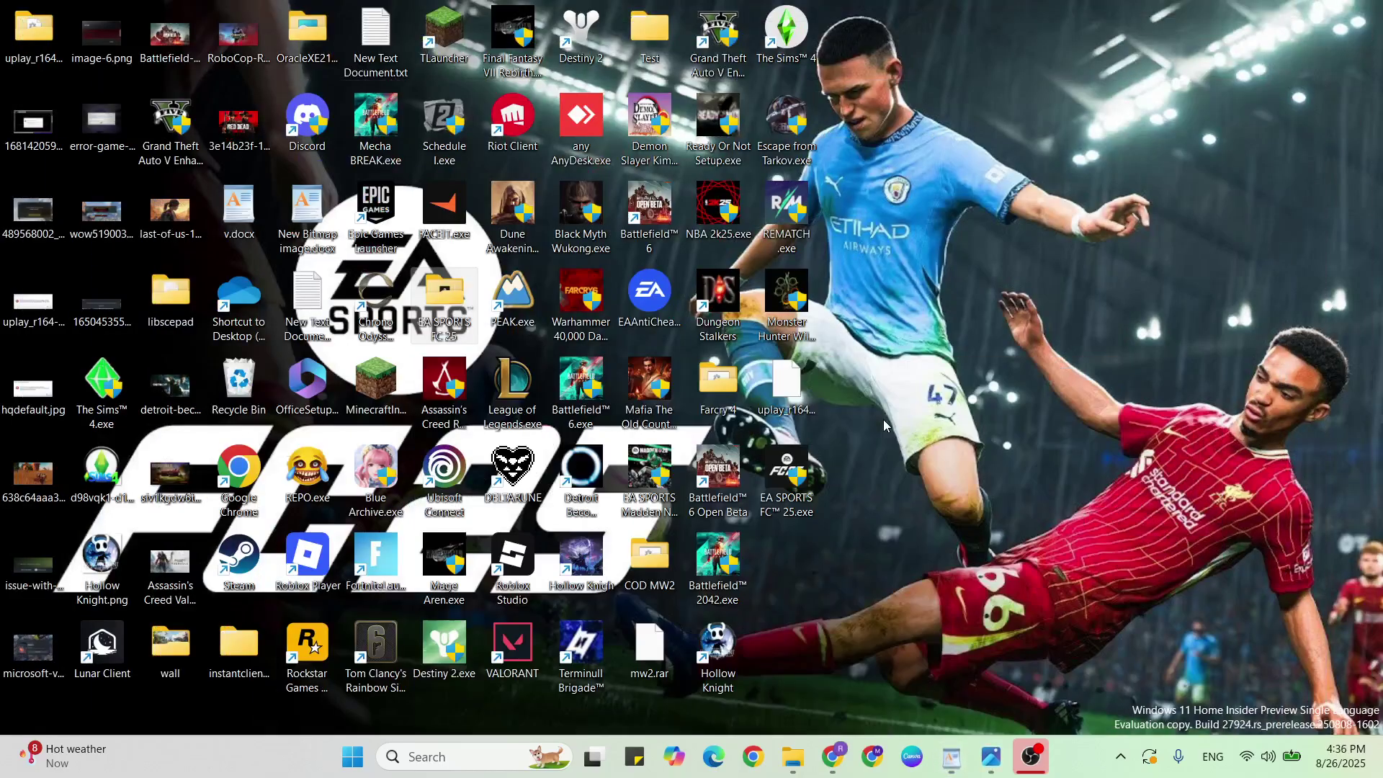
left_click(781, 476)
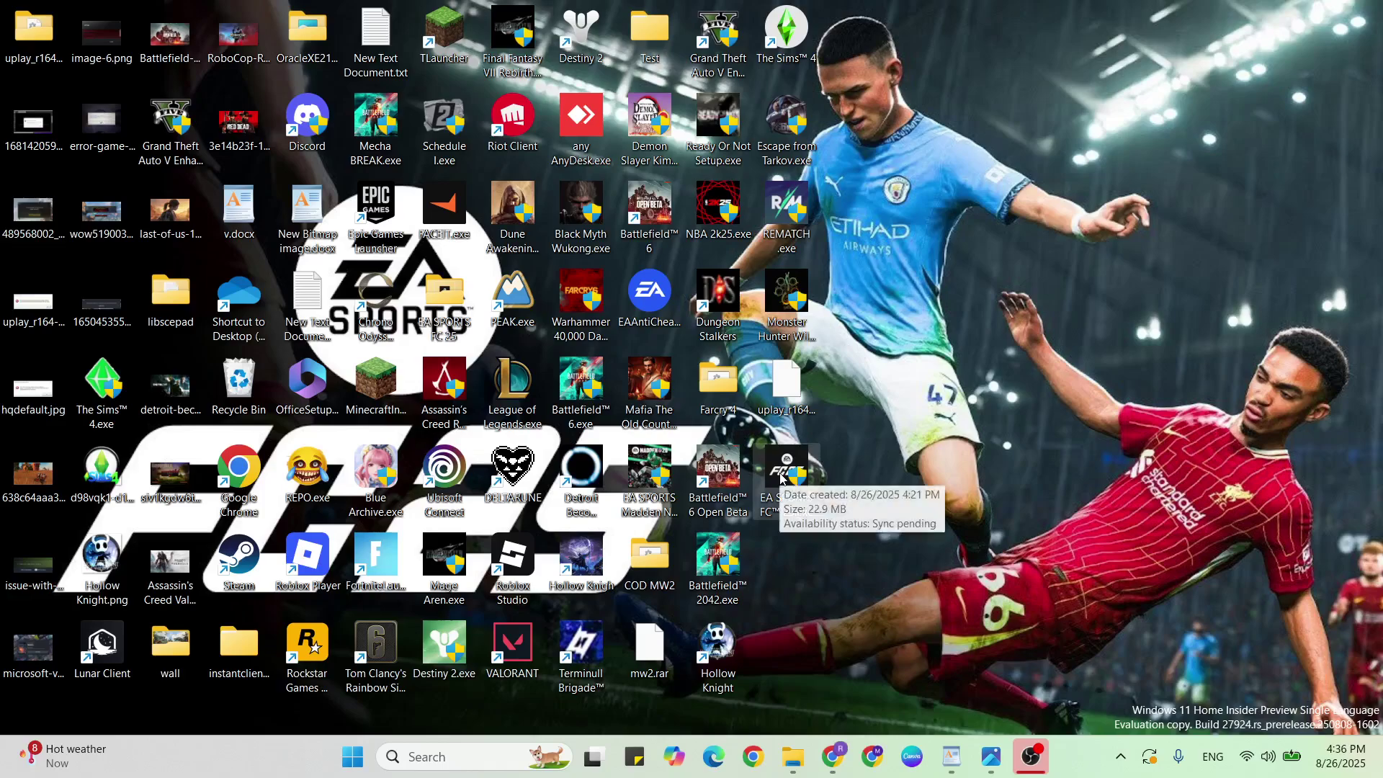
right_click(781, 477)
left_click(880, 457)
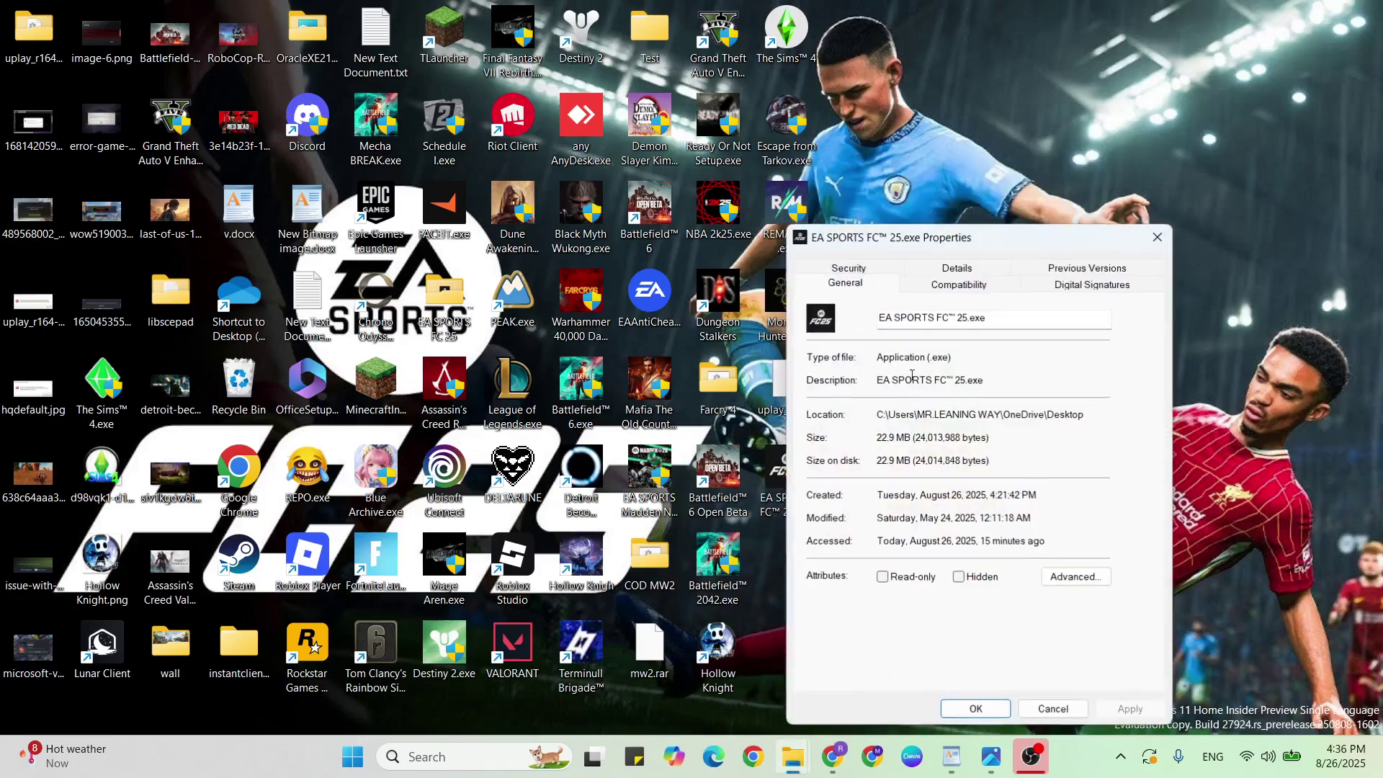
left_click(960, 286)
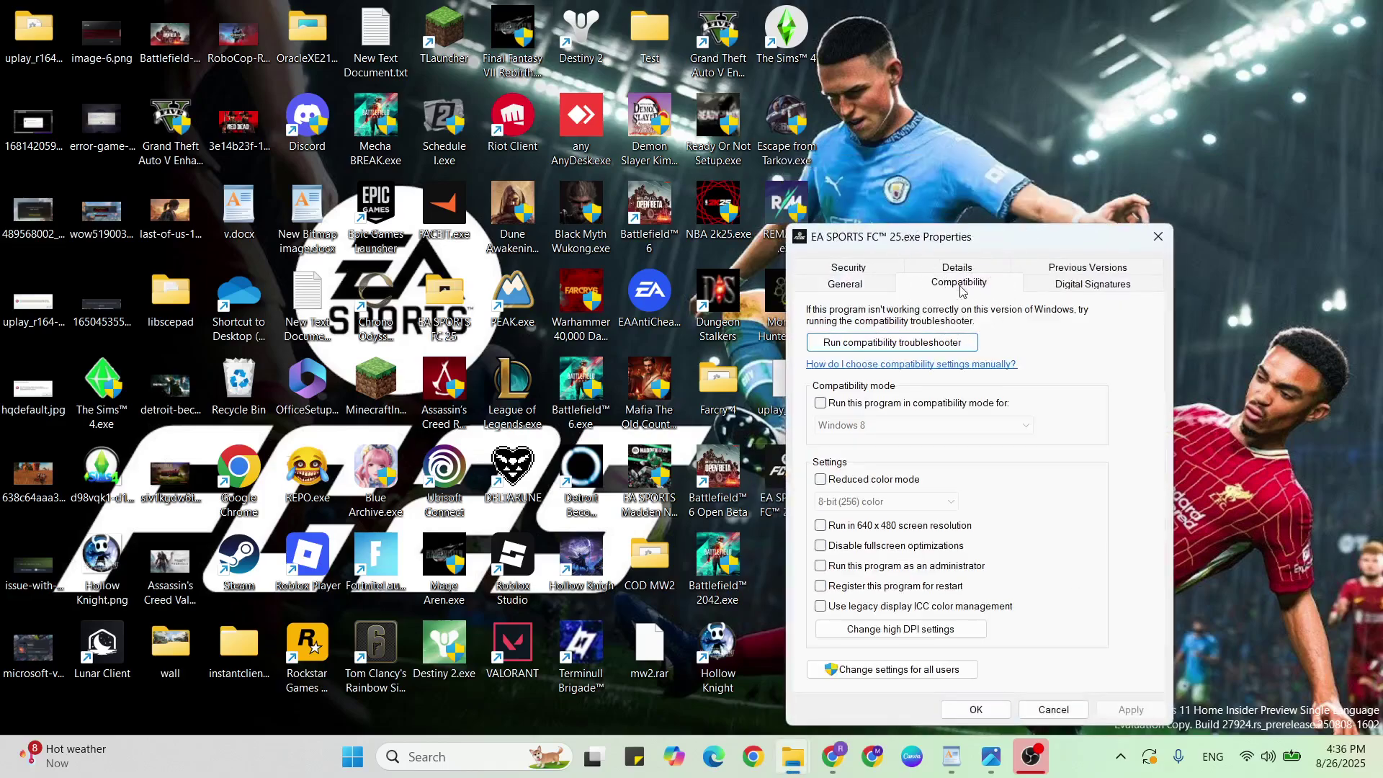
left_click(825, 407)
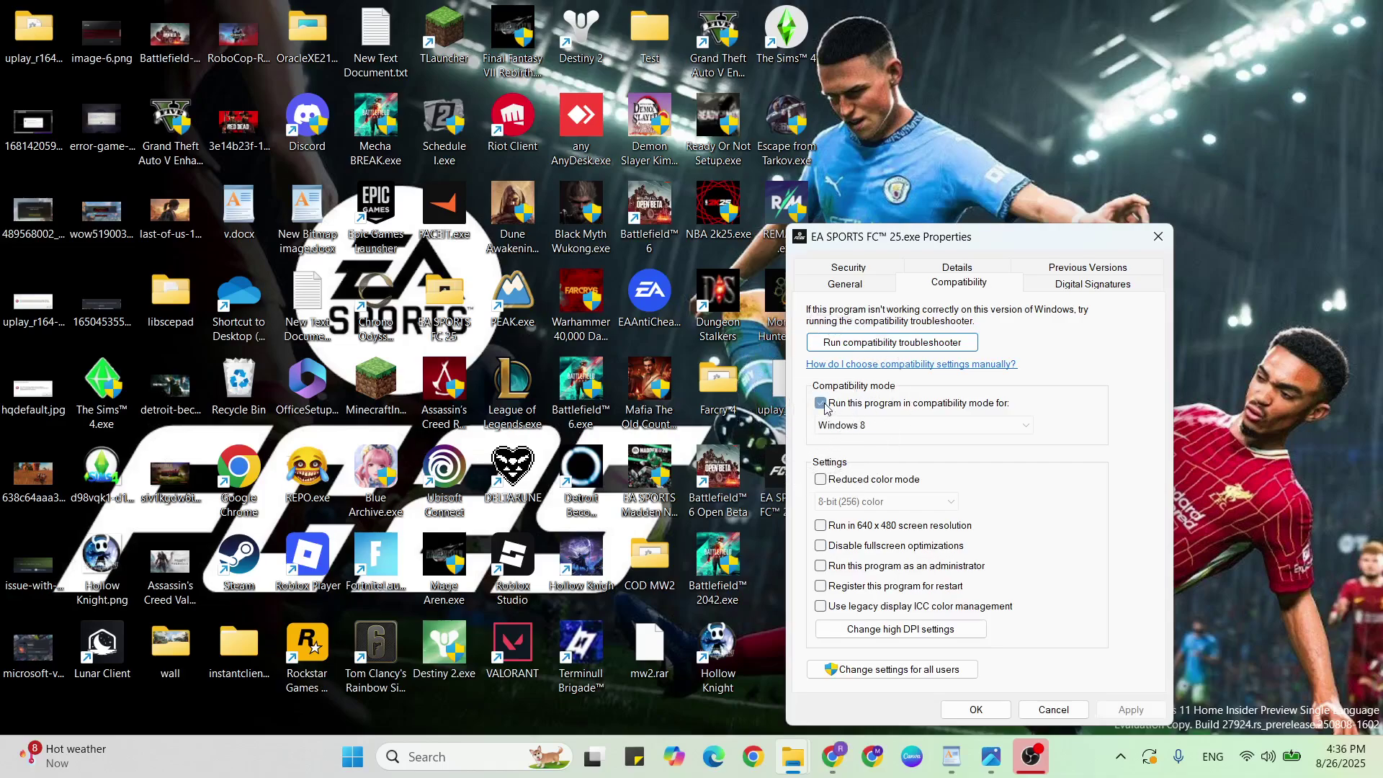
left_click(822, 567)
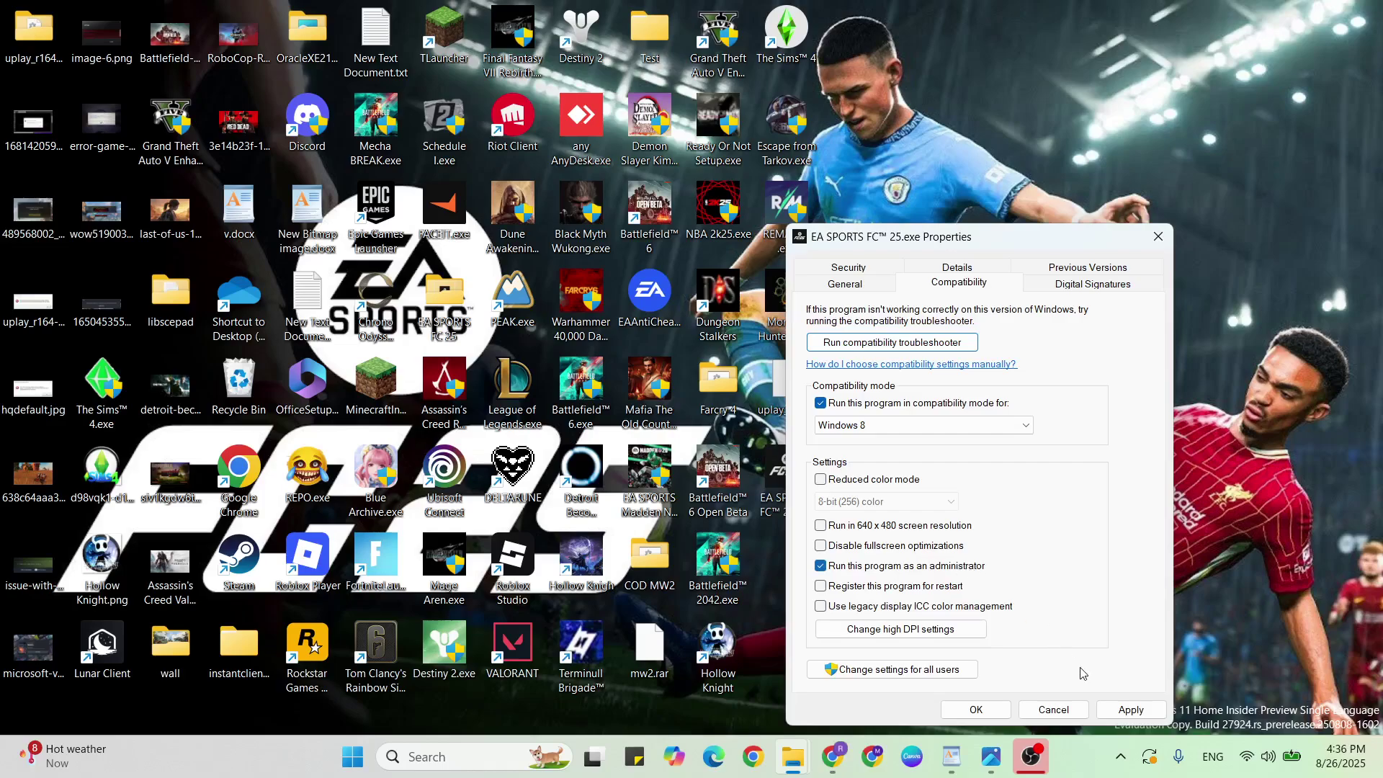
left_click(1133, 712)
left_click(979, 711)
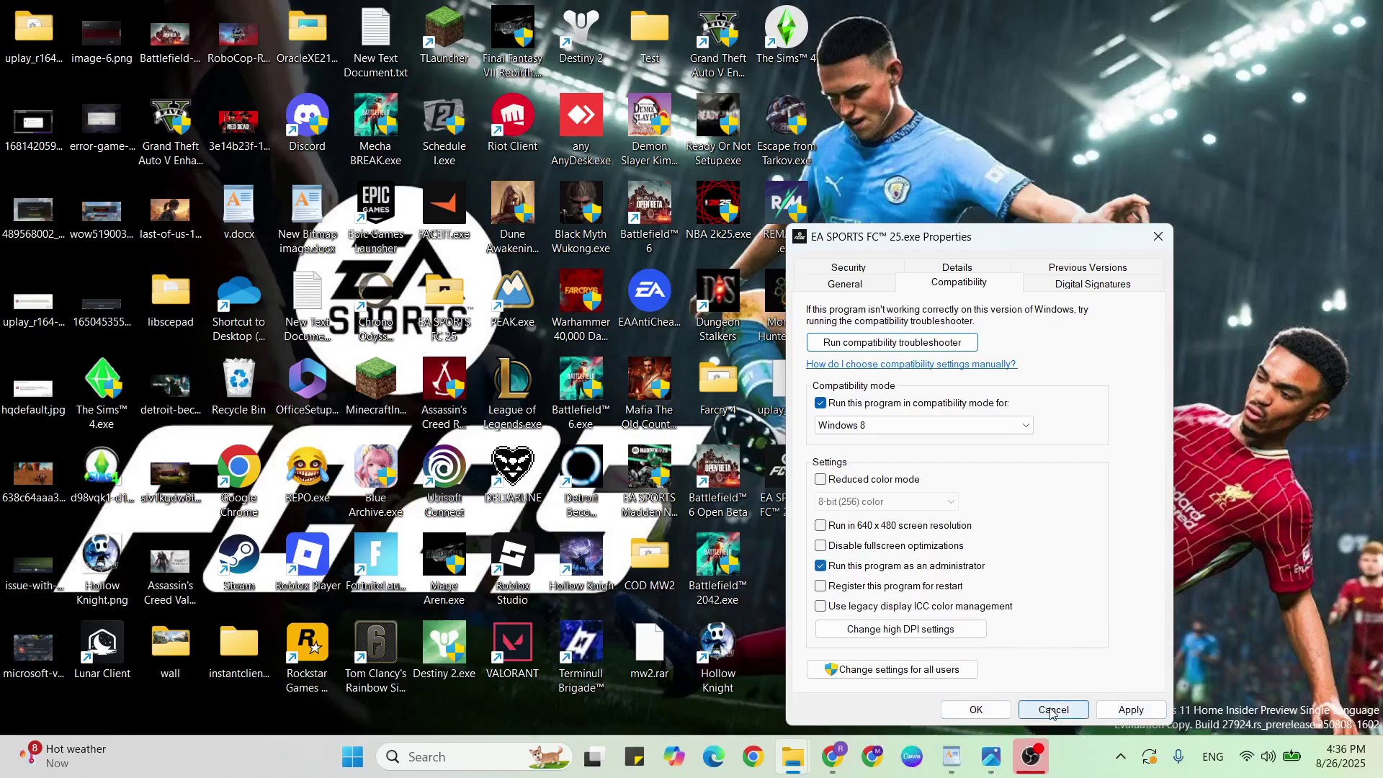
- Check the FIFA mod data item in the v.docx fix list and return to the desktop
left_click(948, 757)
left_click(461, 512)
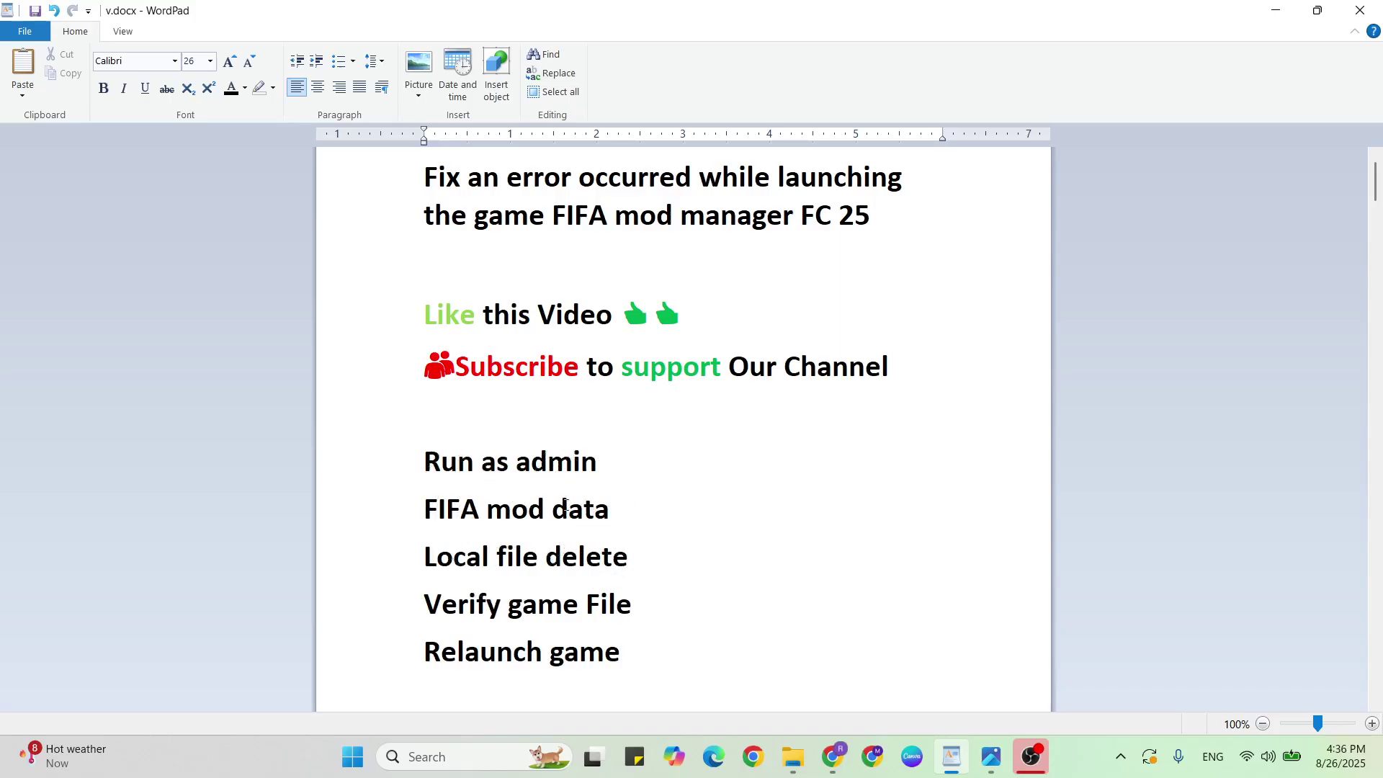
left_click(897, 482)
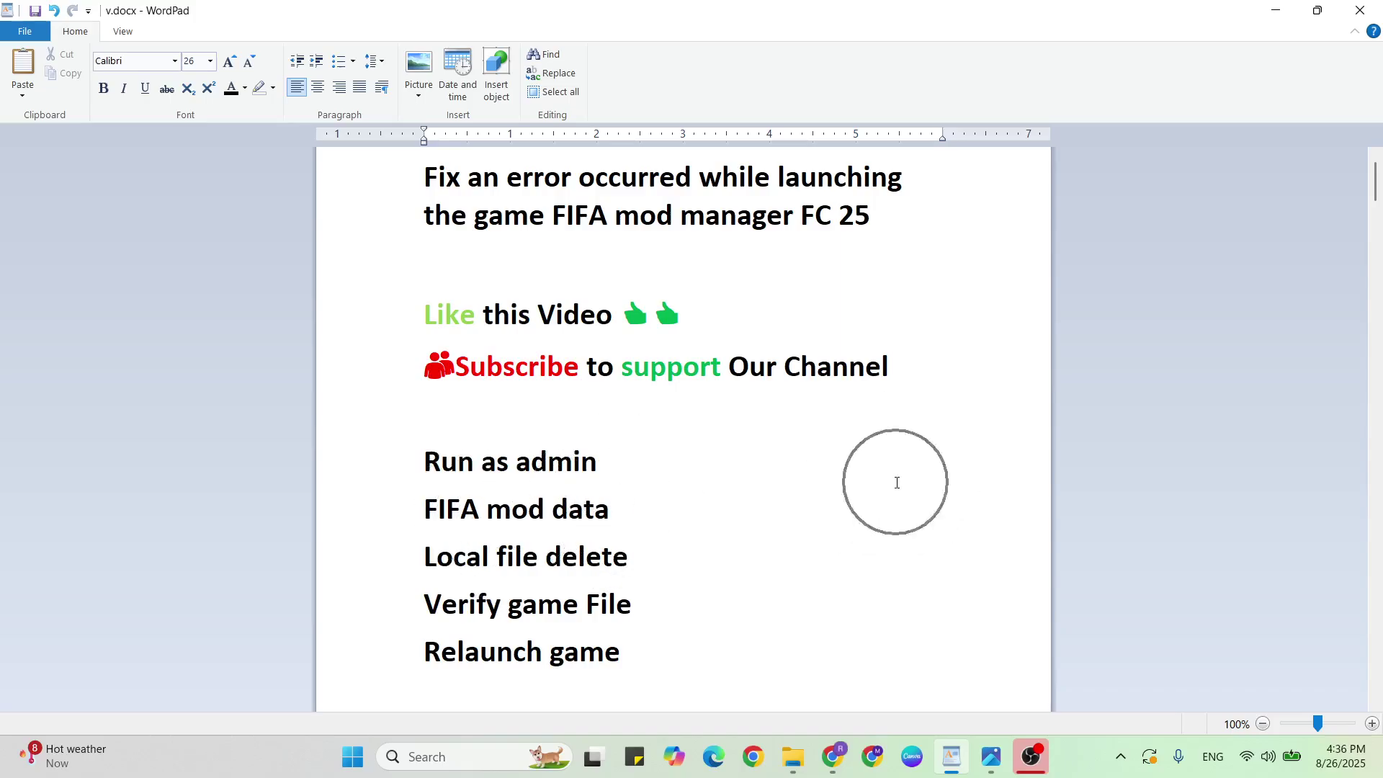
key("super+d")
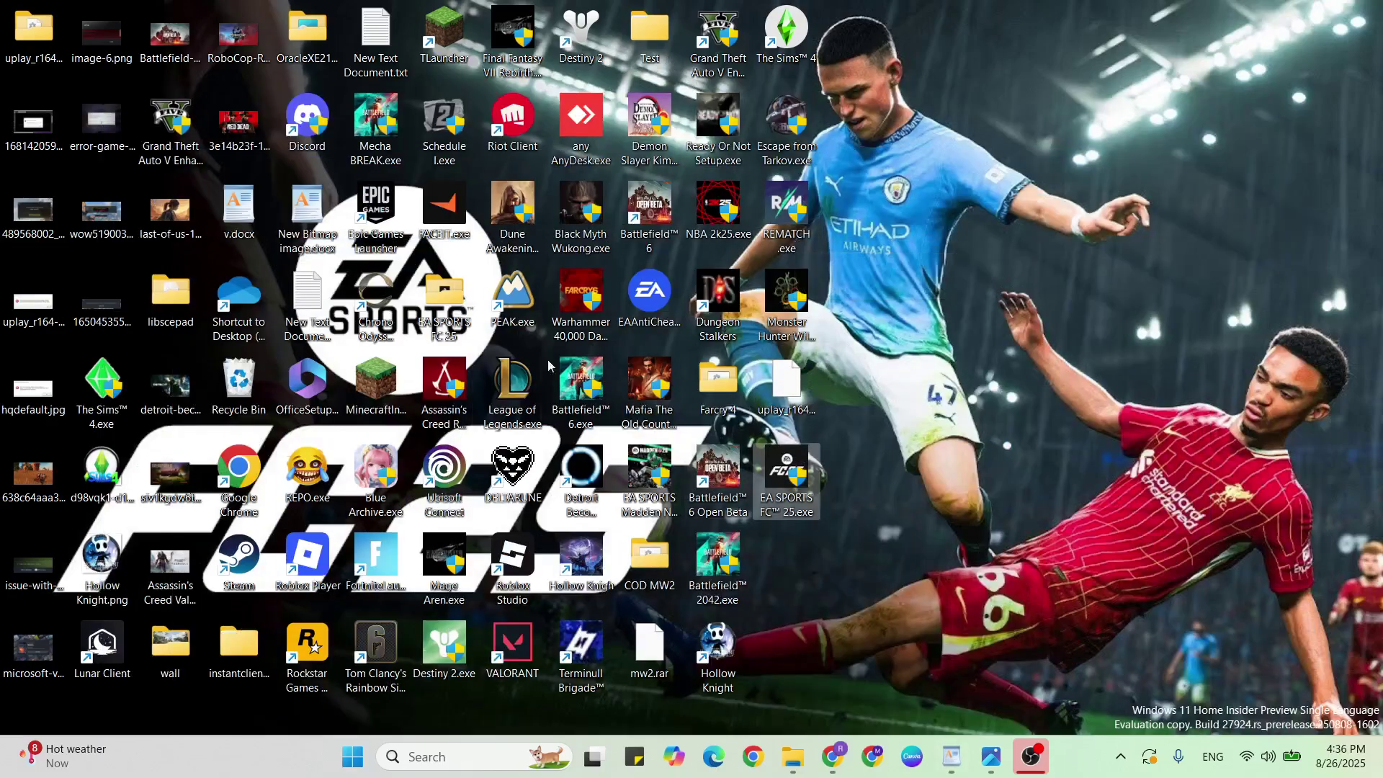
- Delete the FIFAModData folder inside the desktop's EA SPORTS FC 25 folder and close the folder window
double_click(446, 288)
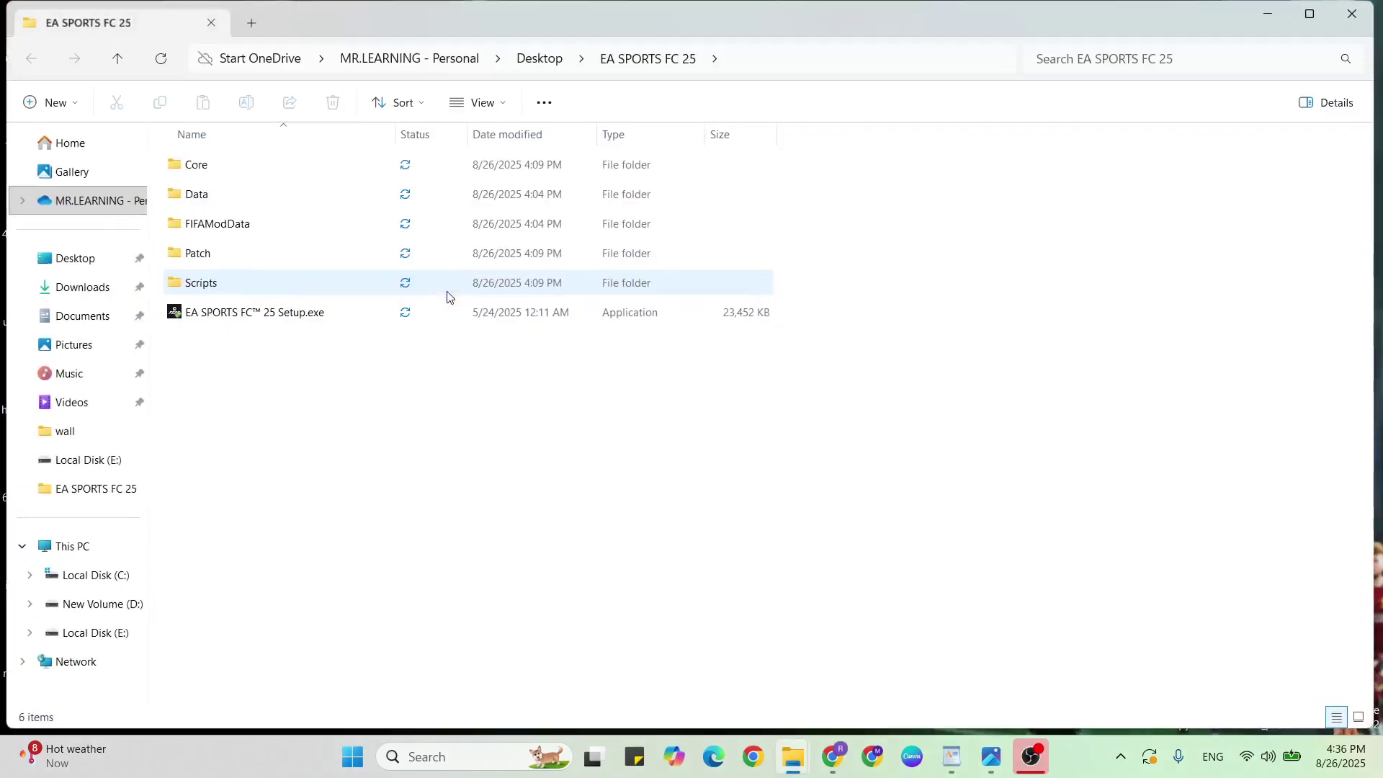
left_click(266, 225)
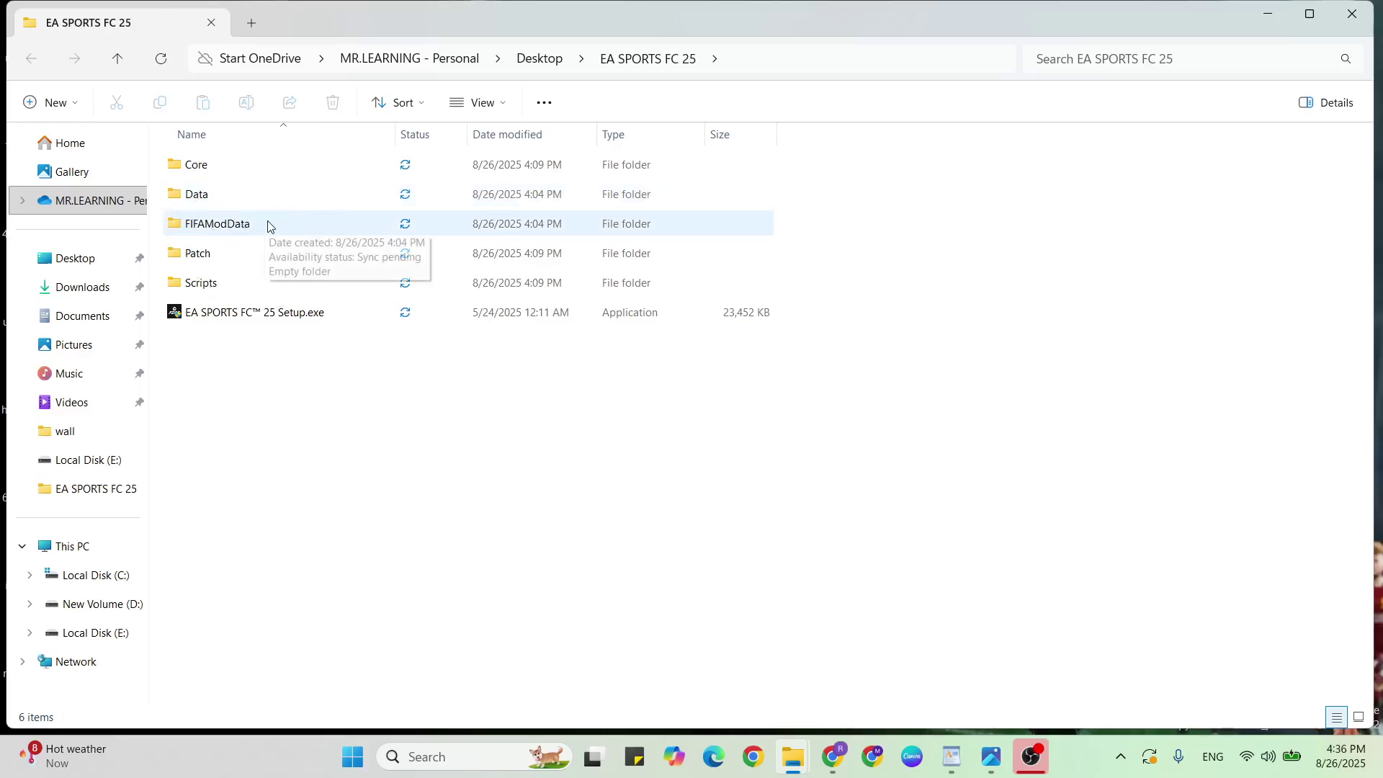
left_click(267, 225)
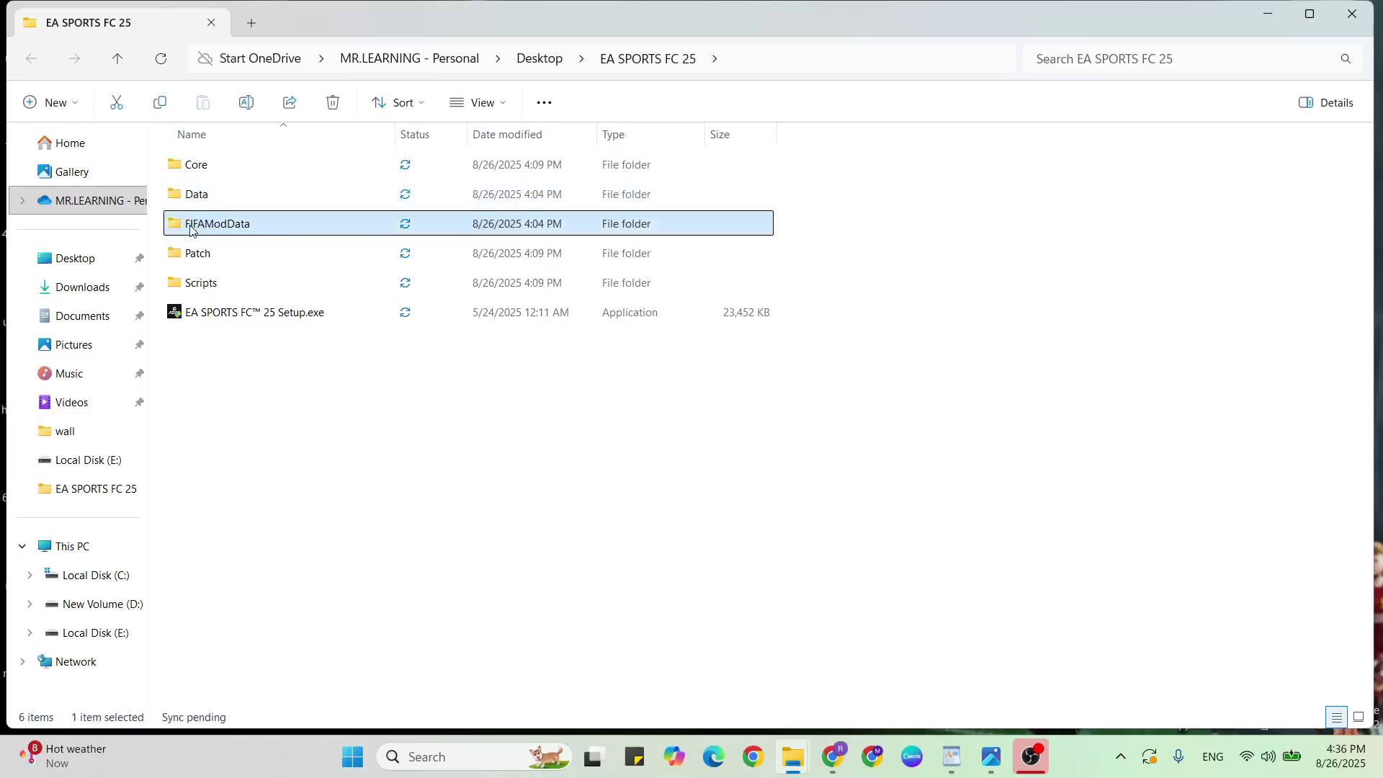
right_click(259, 223)
left_click(528, 152)
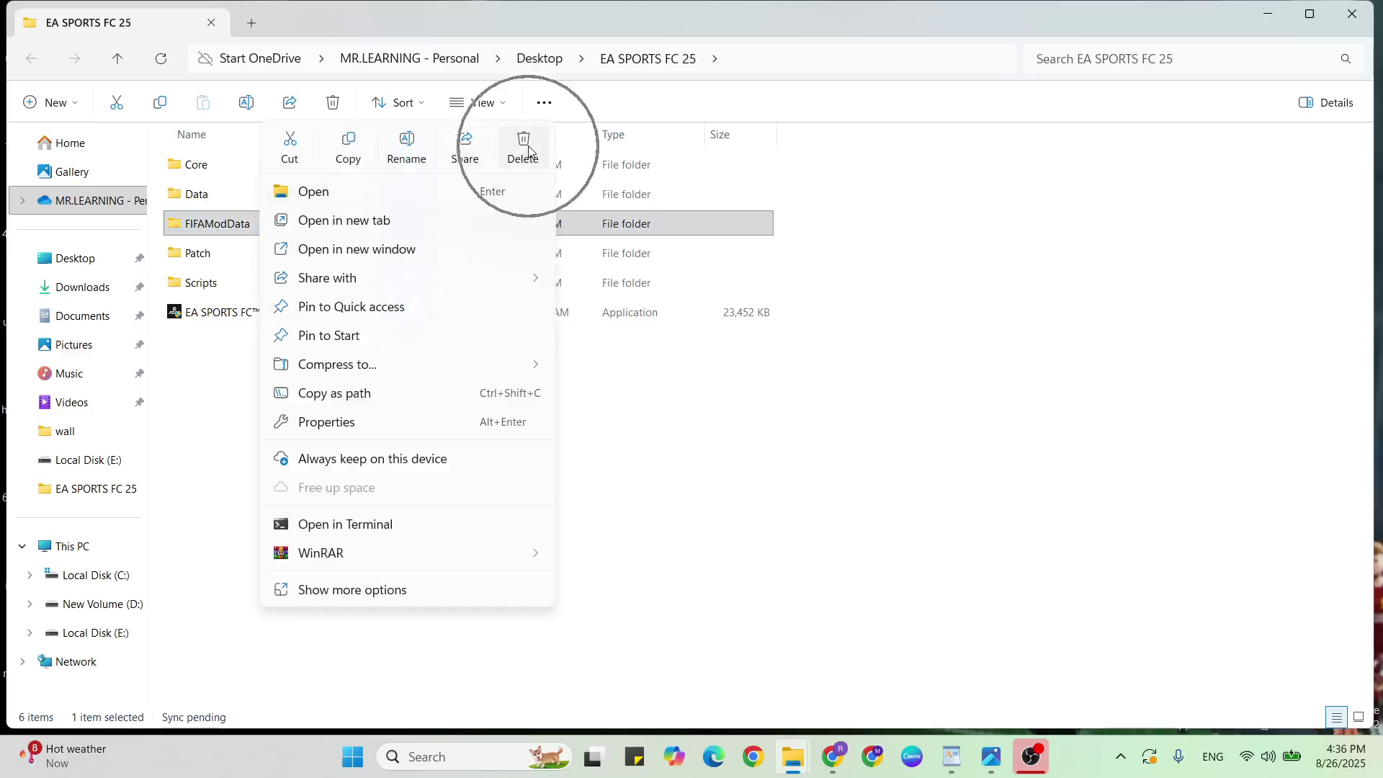
left_click(1359, 20)
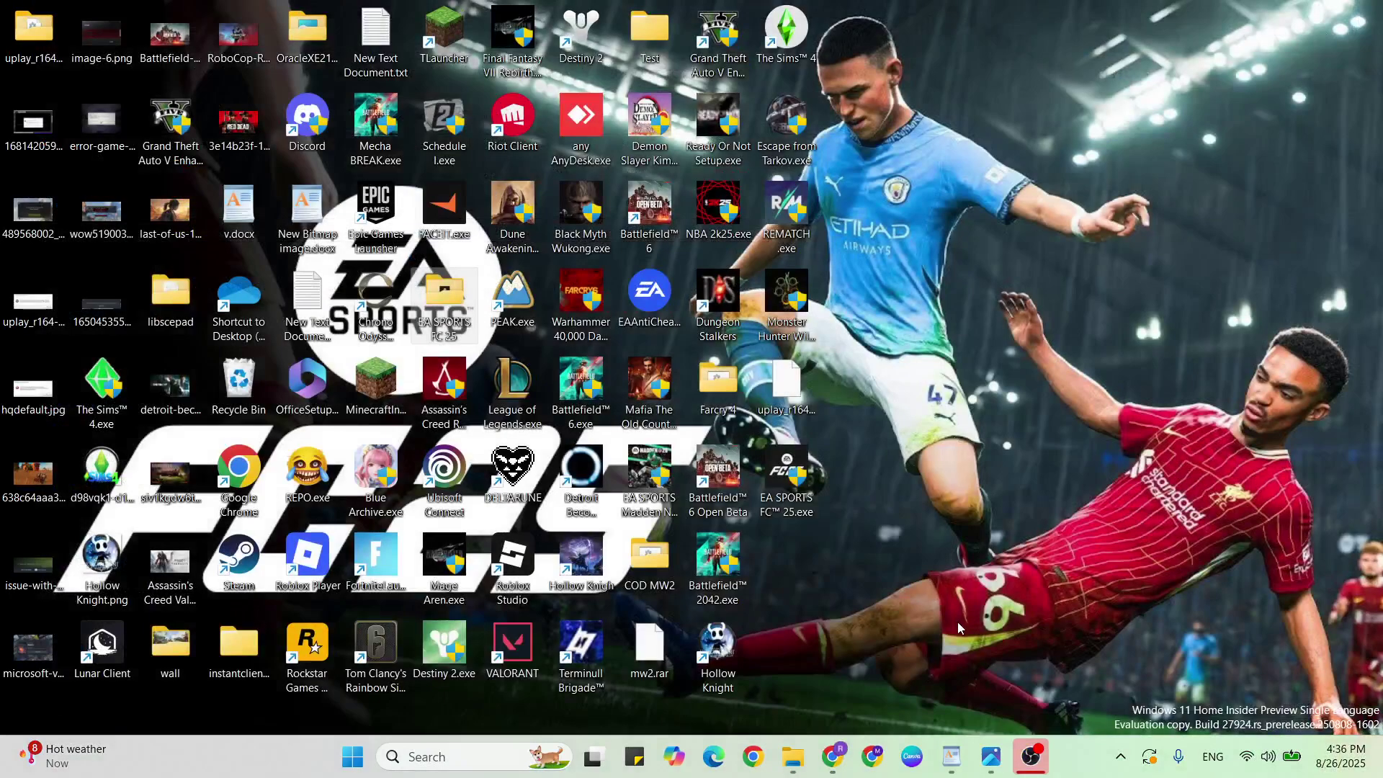
- Check the v.docx fix list again, and open the local application data folder by running %localappdata%
left_click(941, 673)
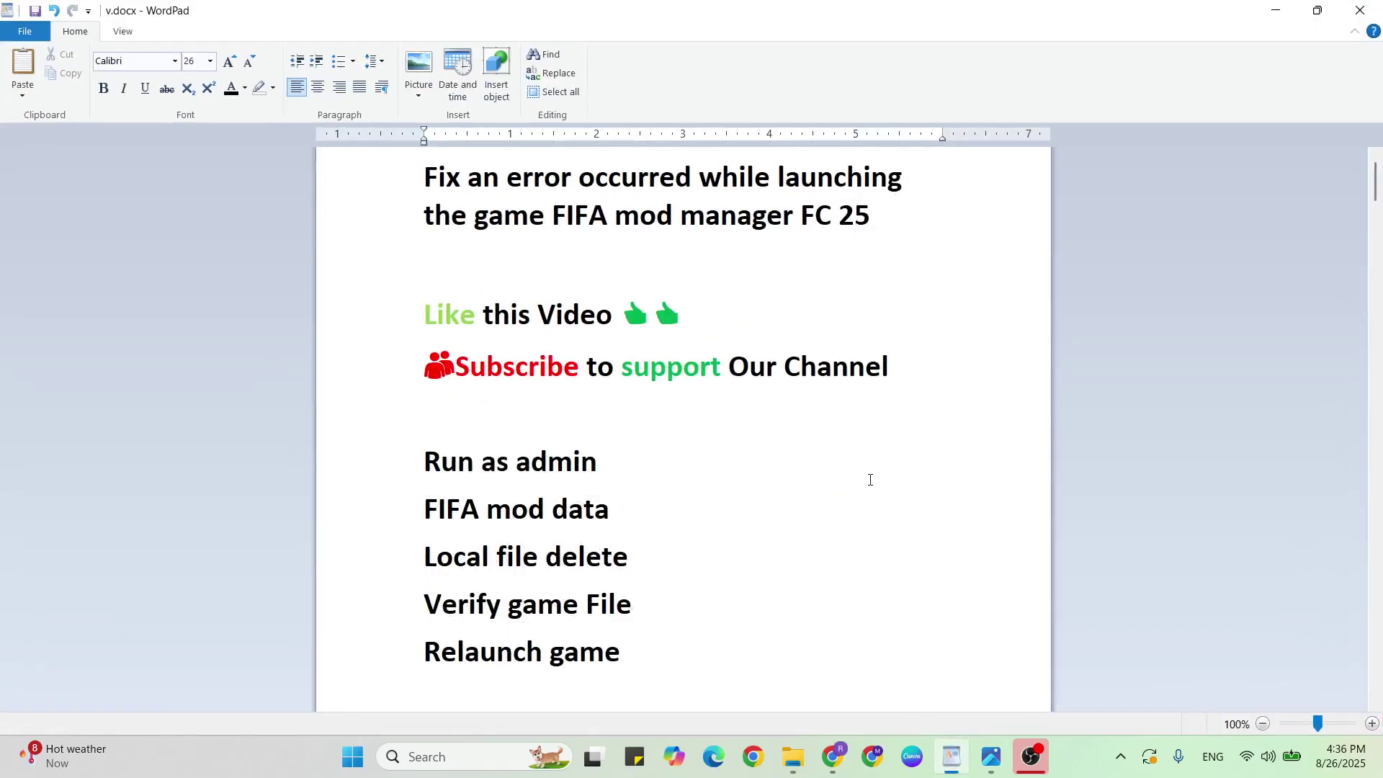
key("super+d")
key("super+x")
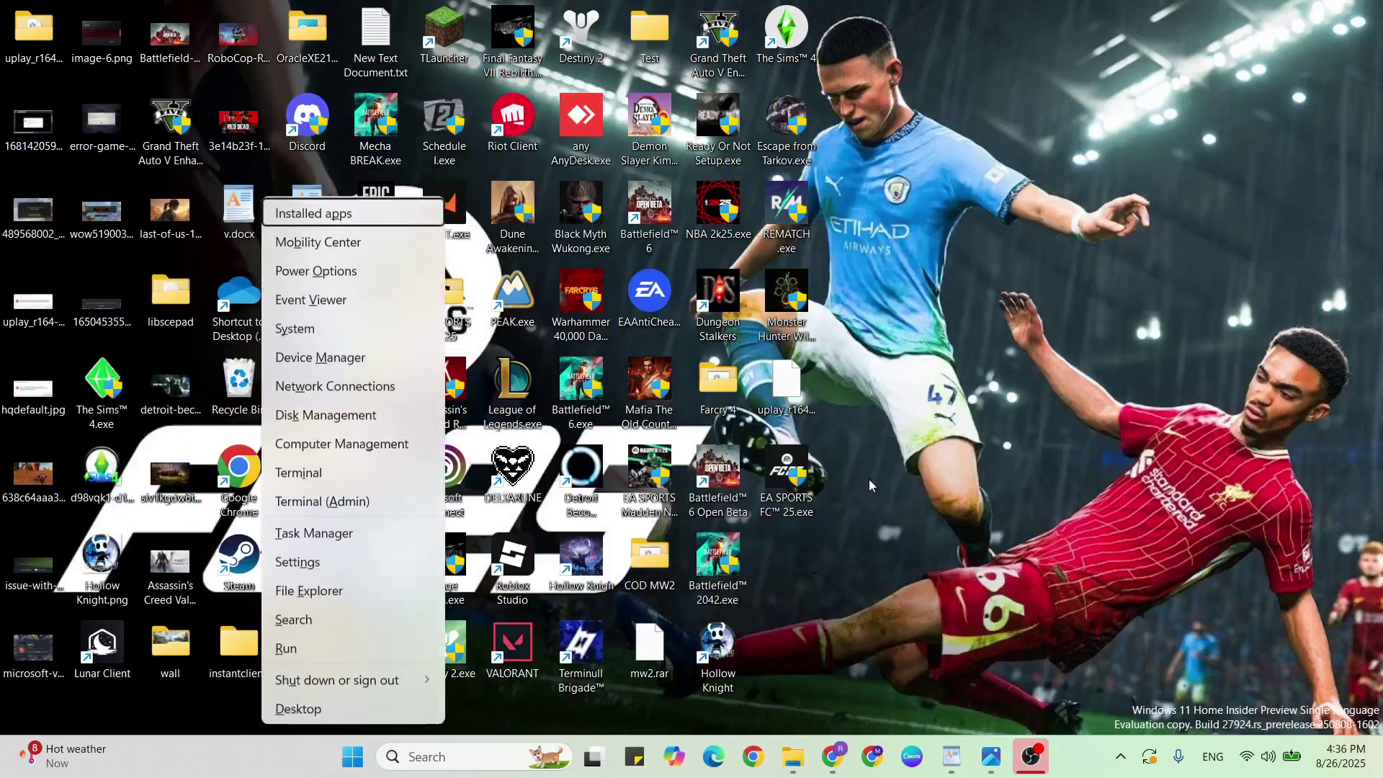
left_click(354, 641)
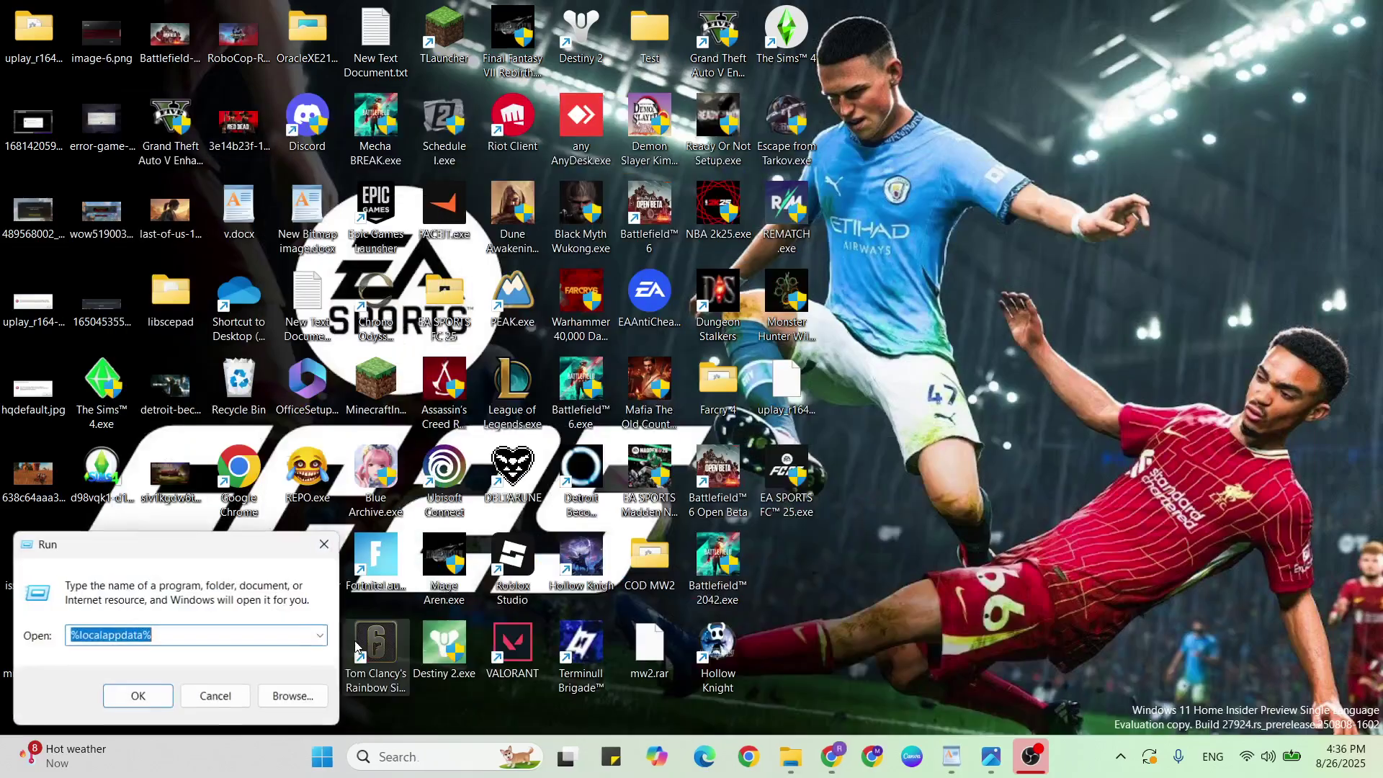
left_click(188, 633)
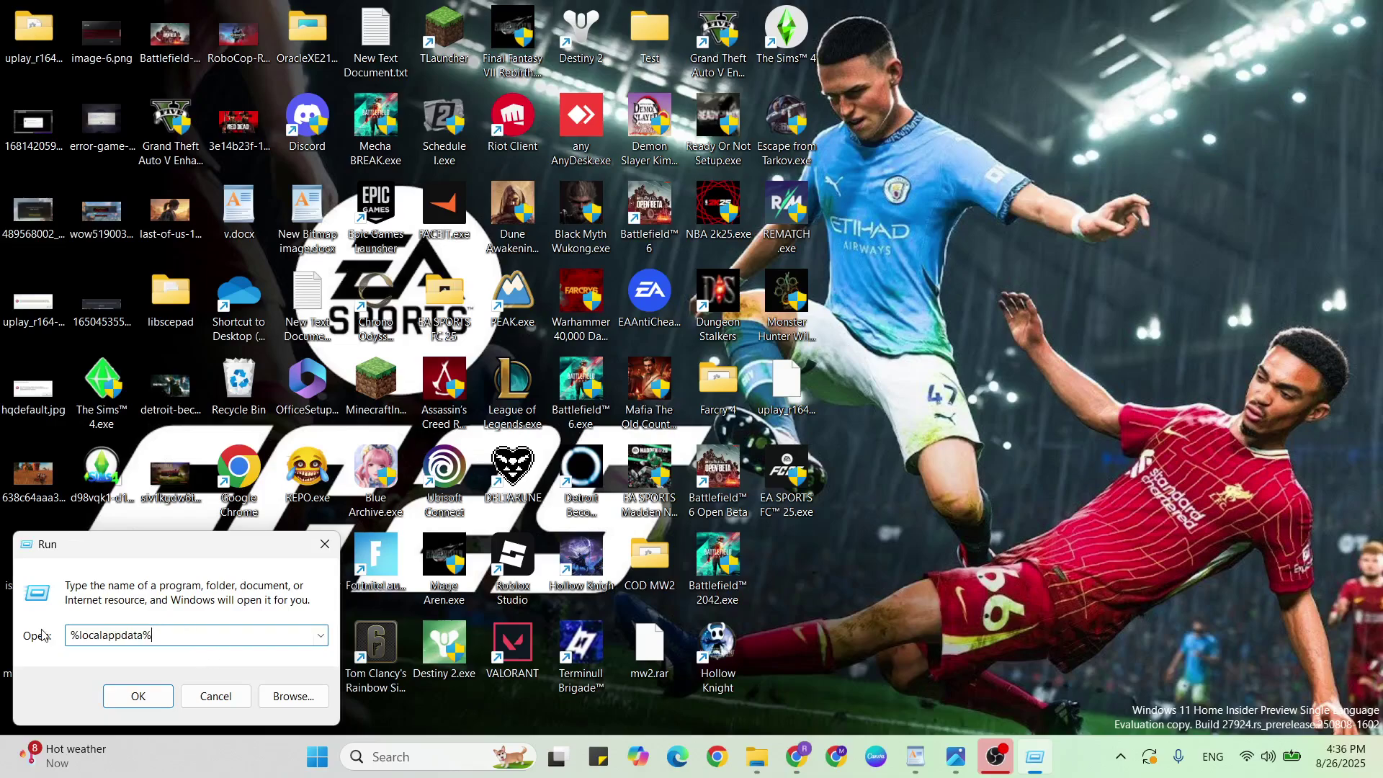
left_click(75, 637)
left_click(87, 637)
left_click(134, 635)
left_click(175, 635)
left_click(144, 696)
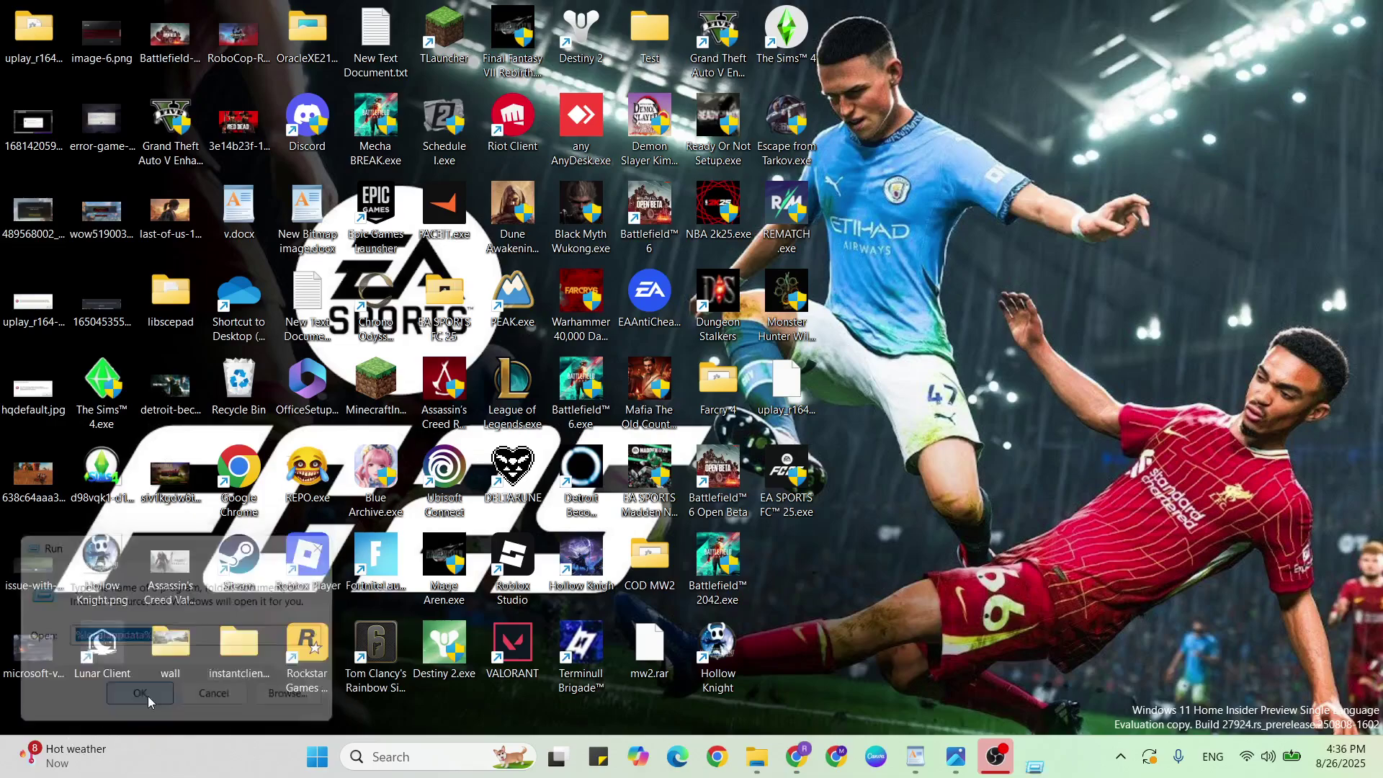
- Look inside the FIFA Editor Tool and FIFA_Editing Toolsuite folders in AppData\Local, returning to Local after each
scroll(791, 395, "down", 3)
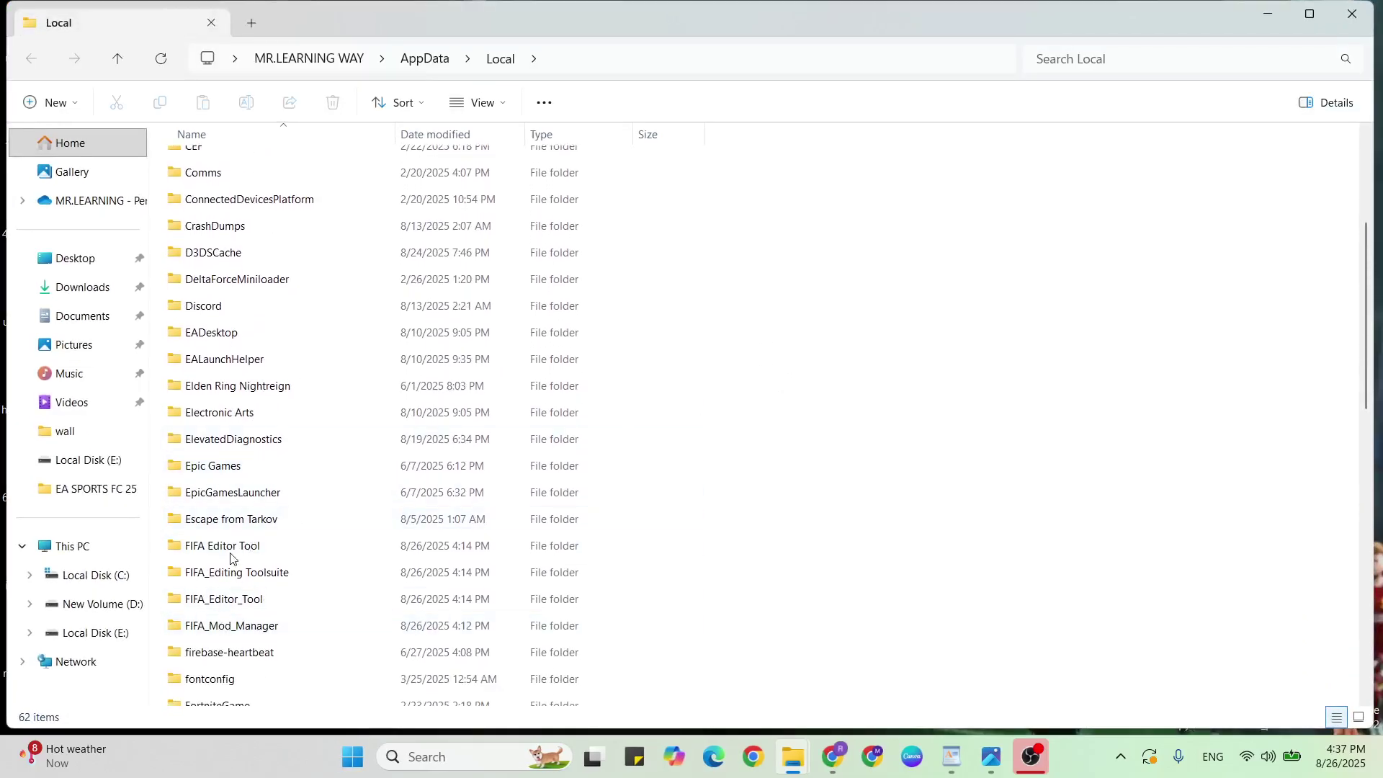
left_click(219, 551)
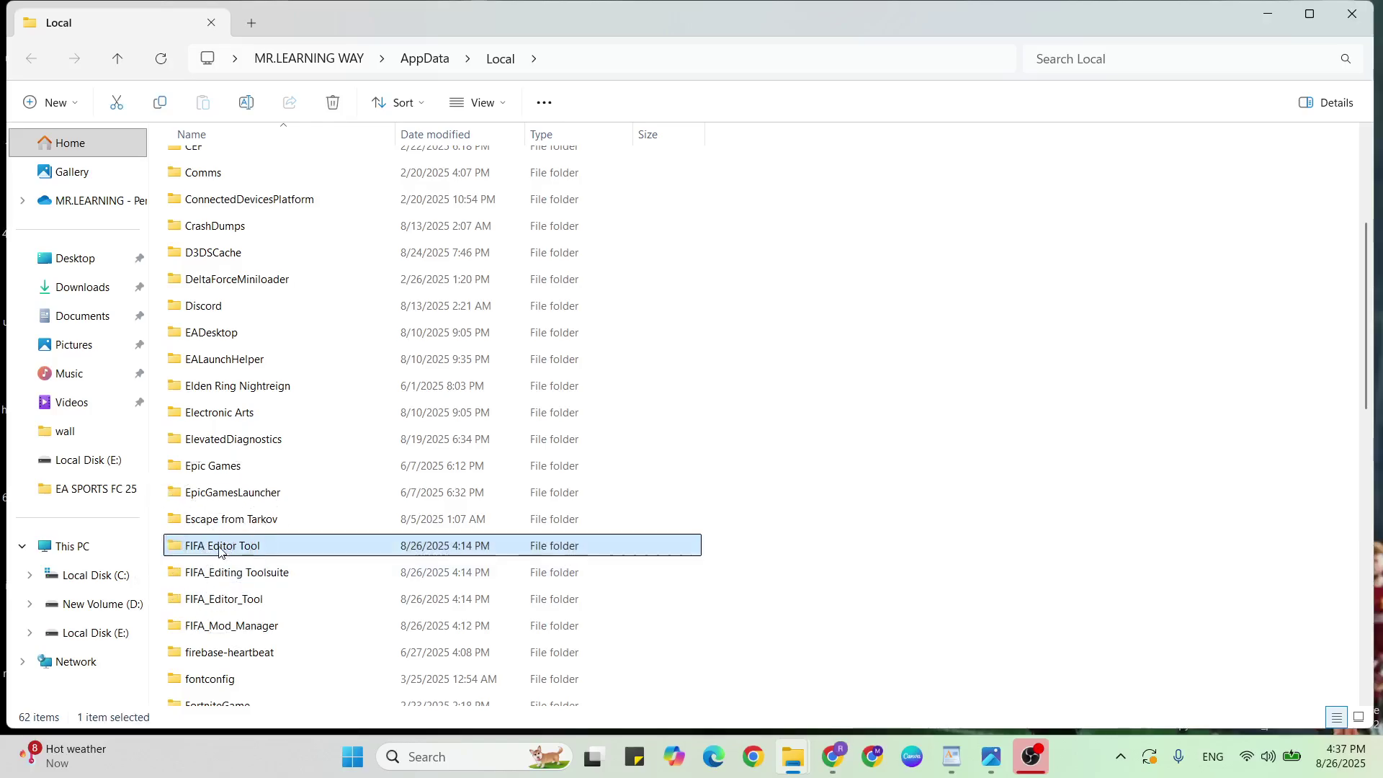
double_click(220, 551)
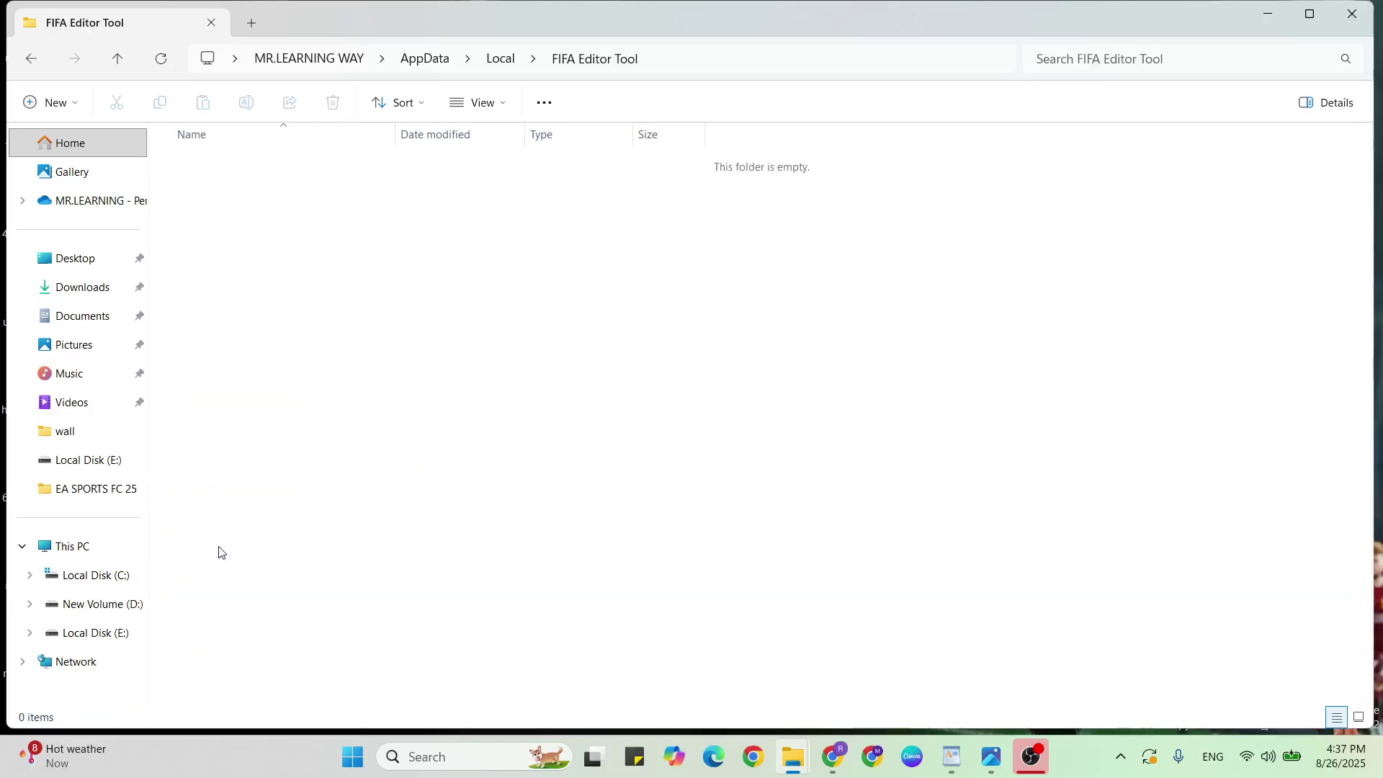
left_click(502, 60)
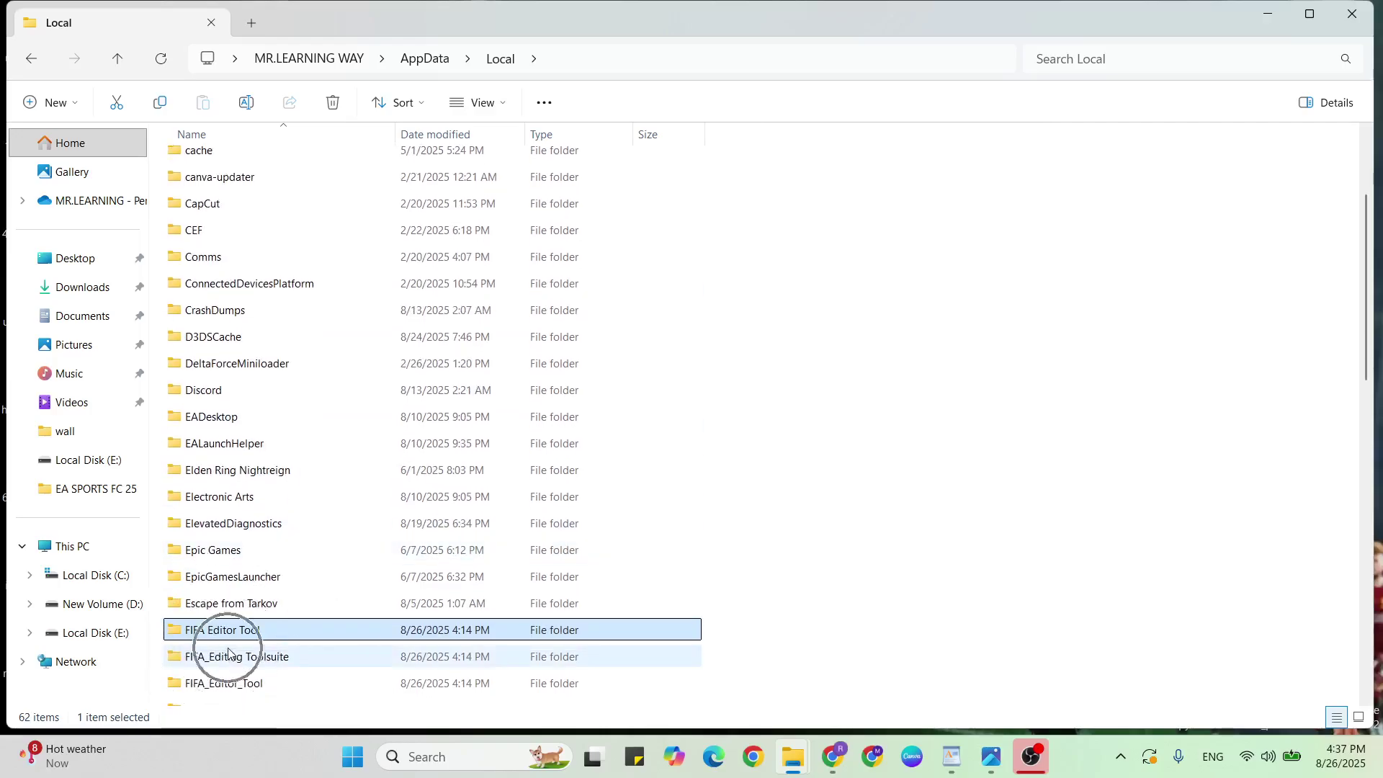
double_click(262, 658)
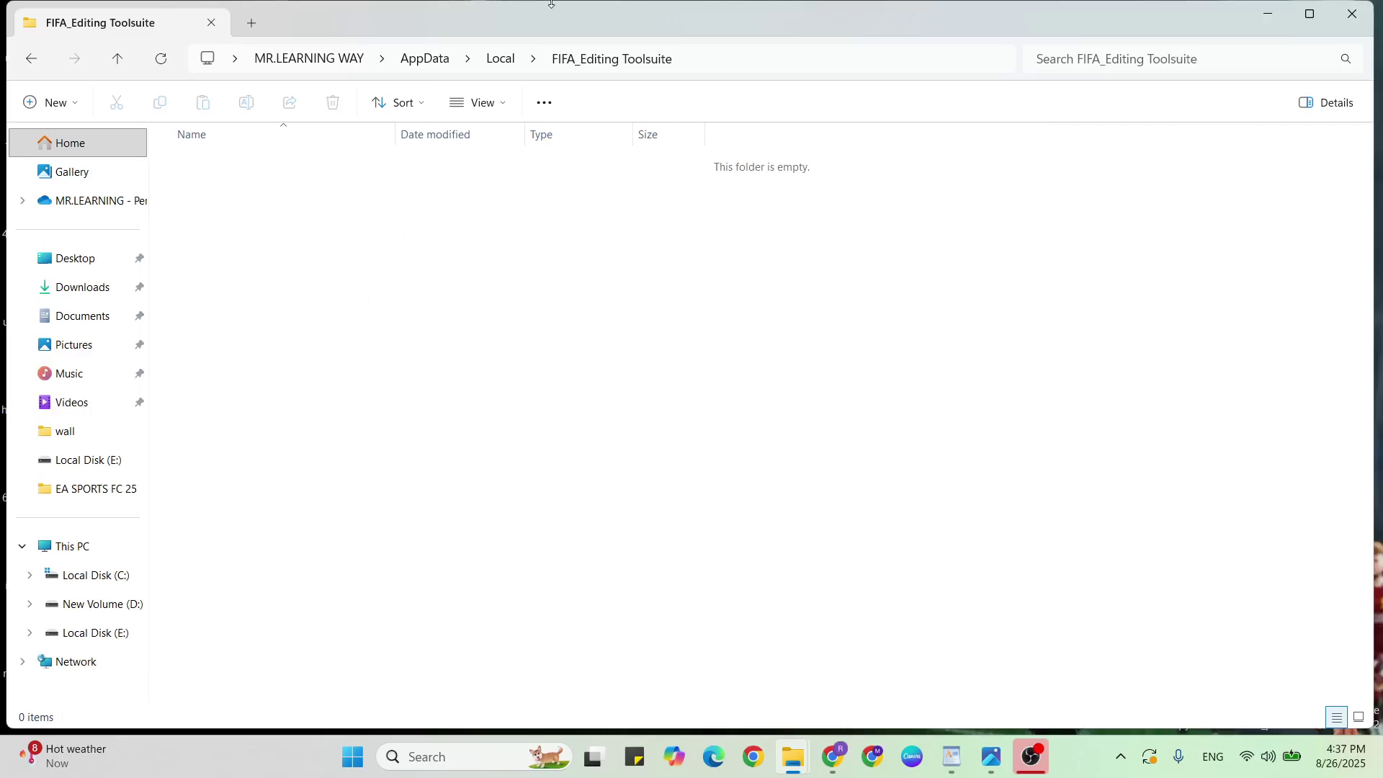
left_click(502, 61)
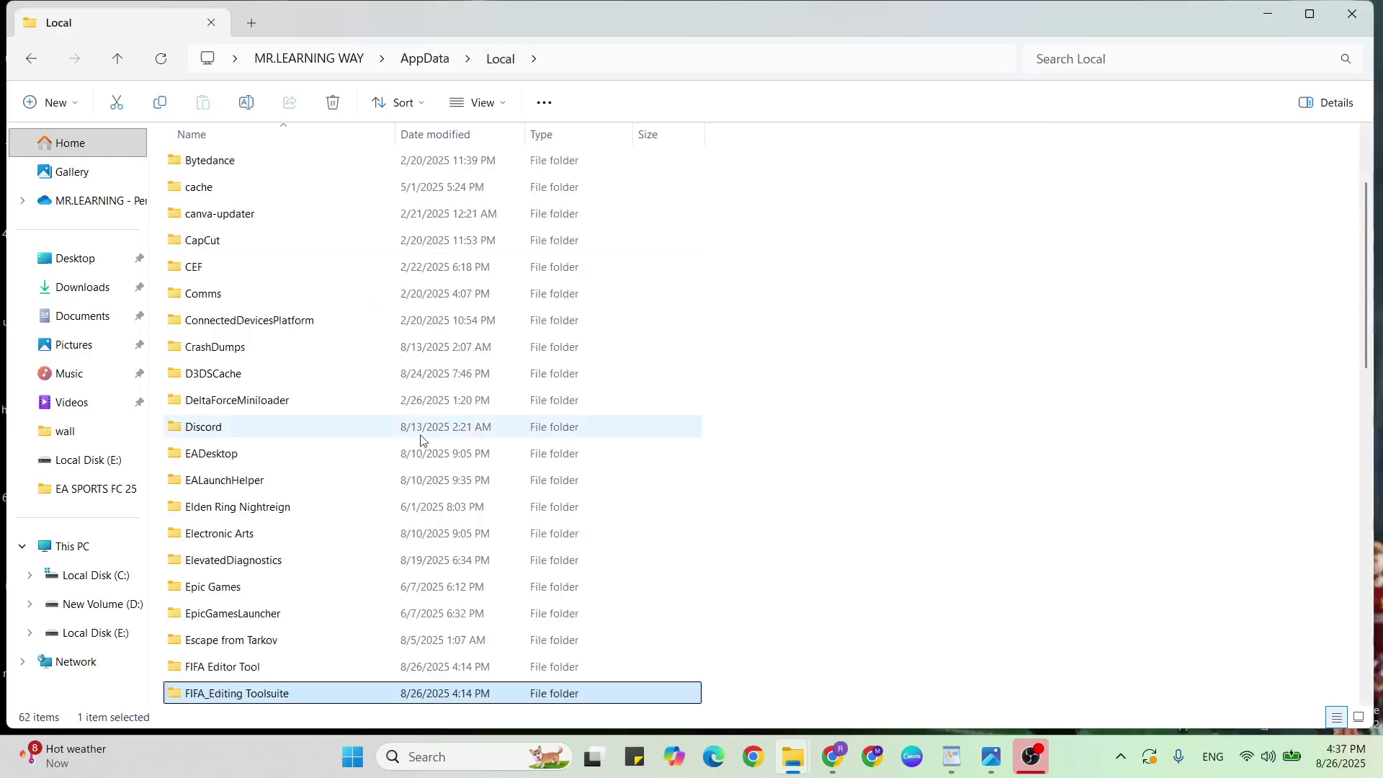
- Look inside the FIFA_Editor_Tool and FIFA_Mod_Manager folders in AppData\Local and close the folder window
scroll(420, 442, "down", 2)
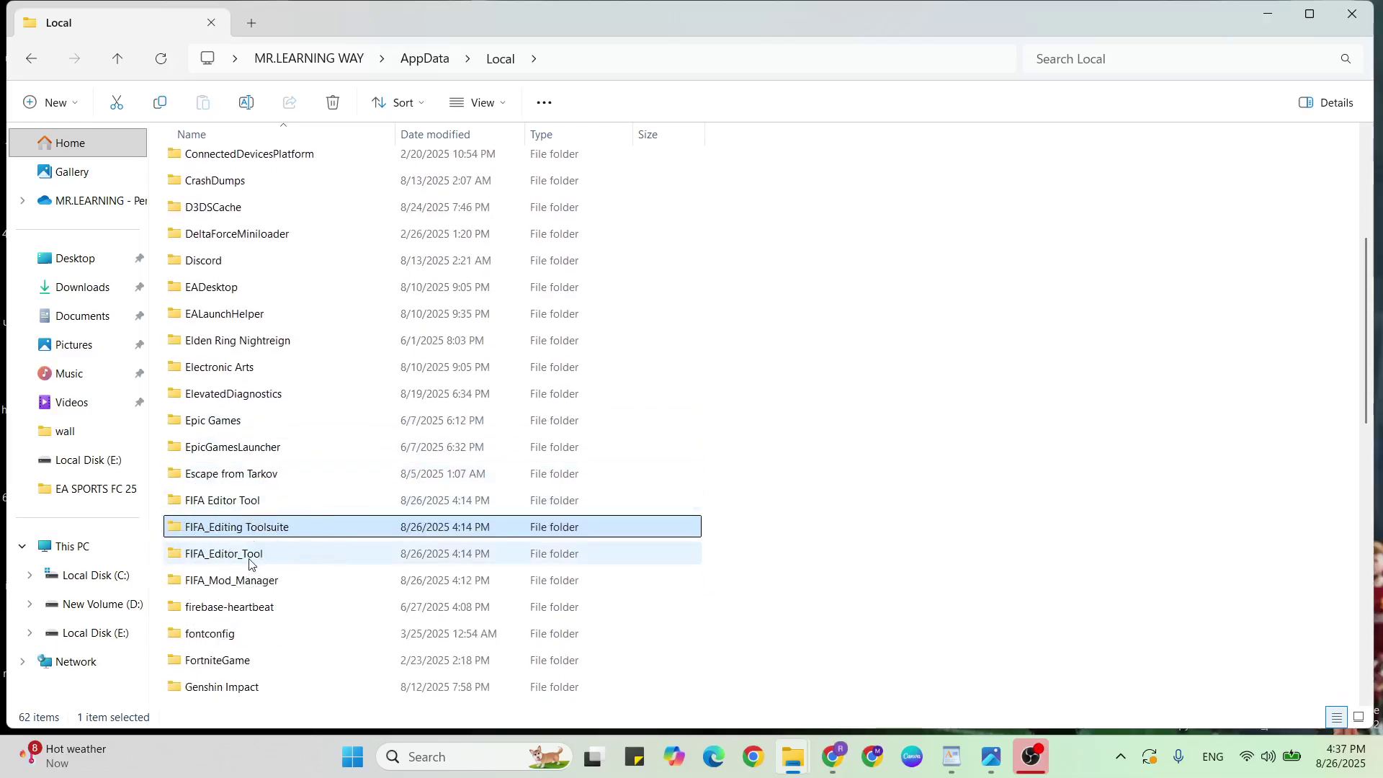
double_click(252, 564)
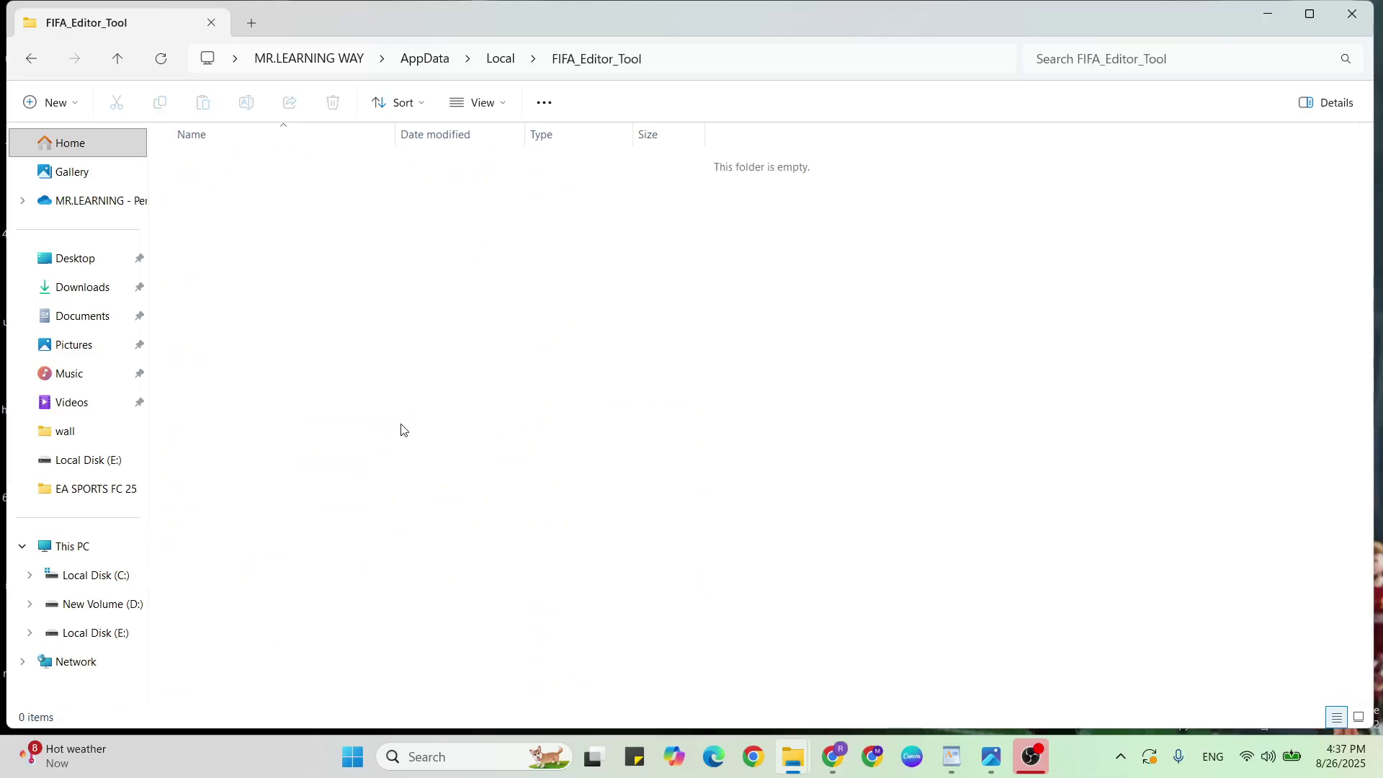
left_click(501, 65)
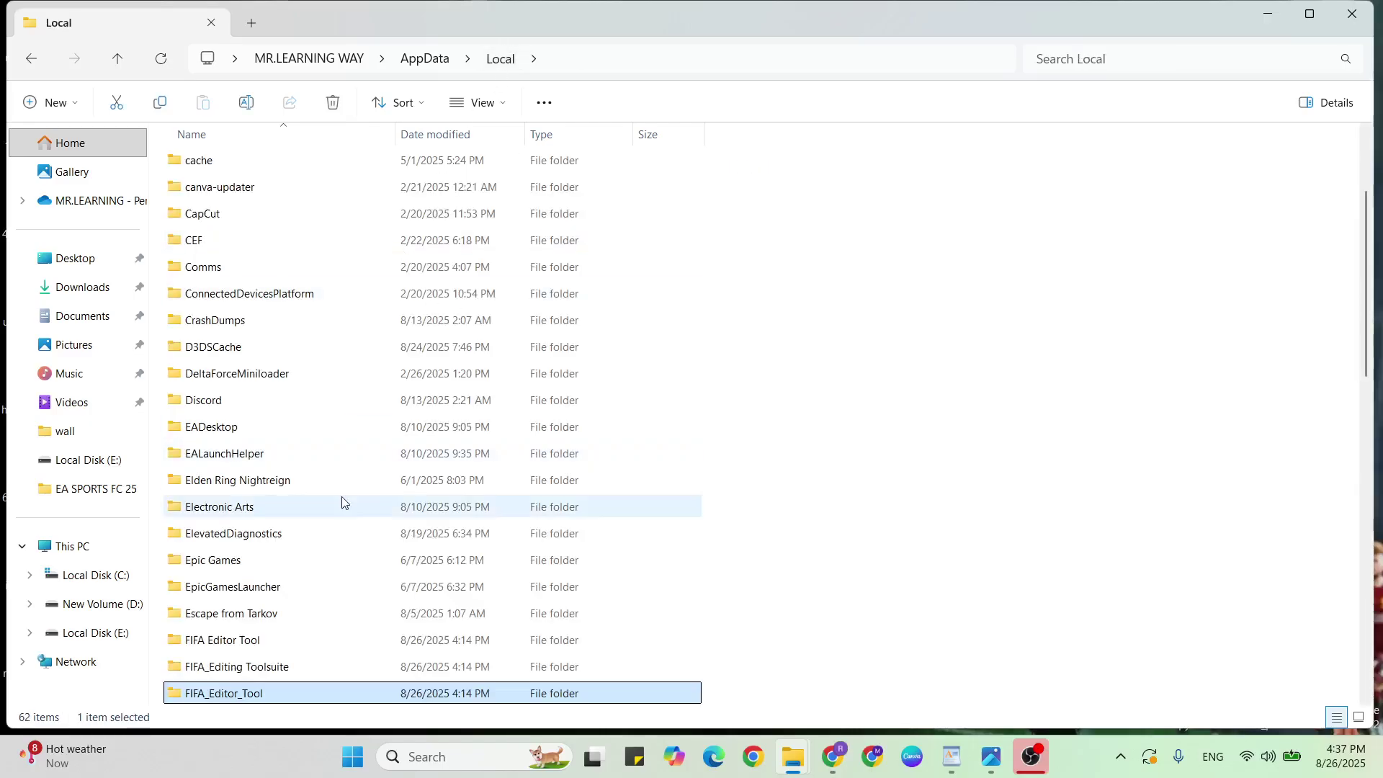
scroll(341, 500, "down", 1)
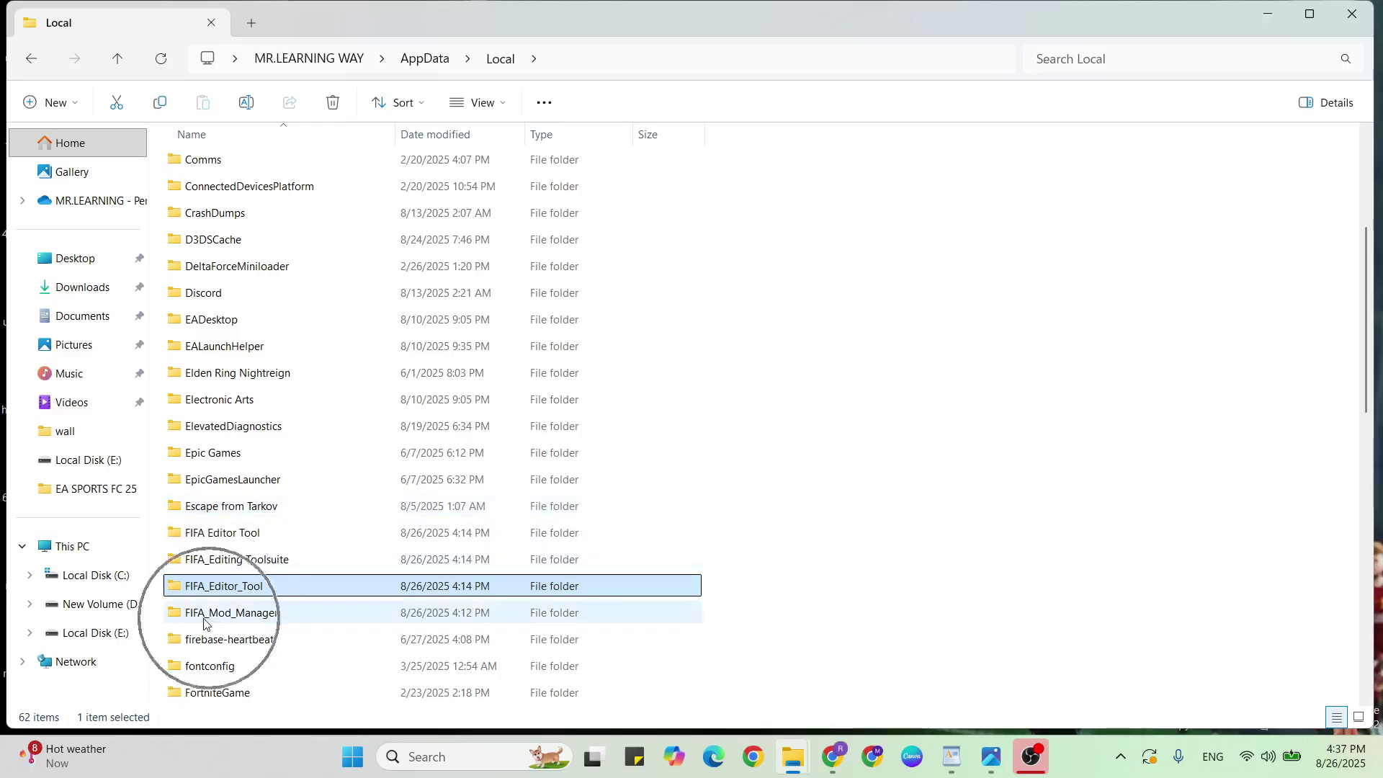
double_click(244, 613)
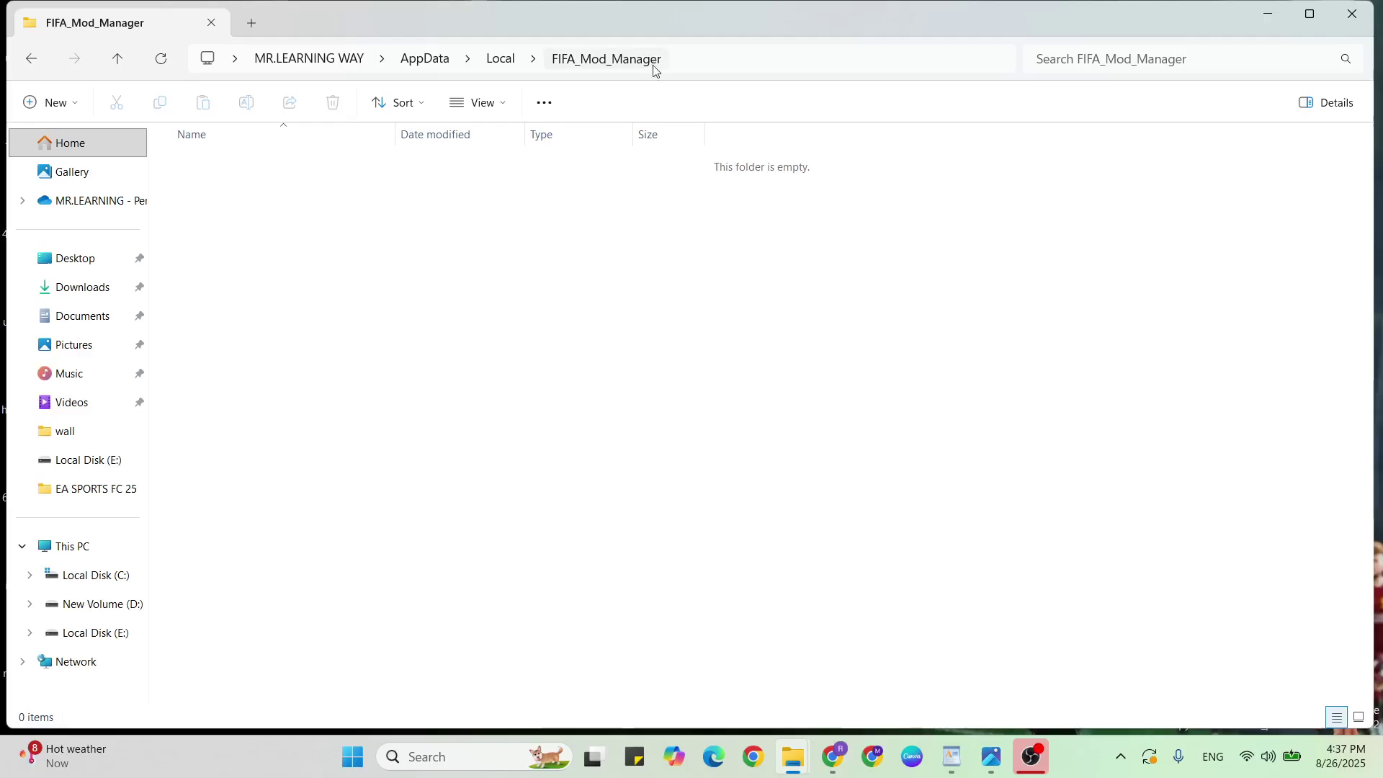
left_click(1357, 13)
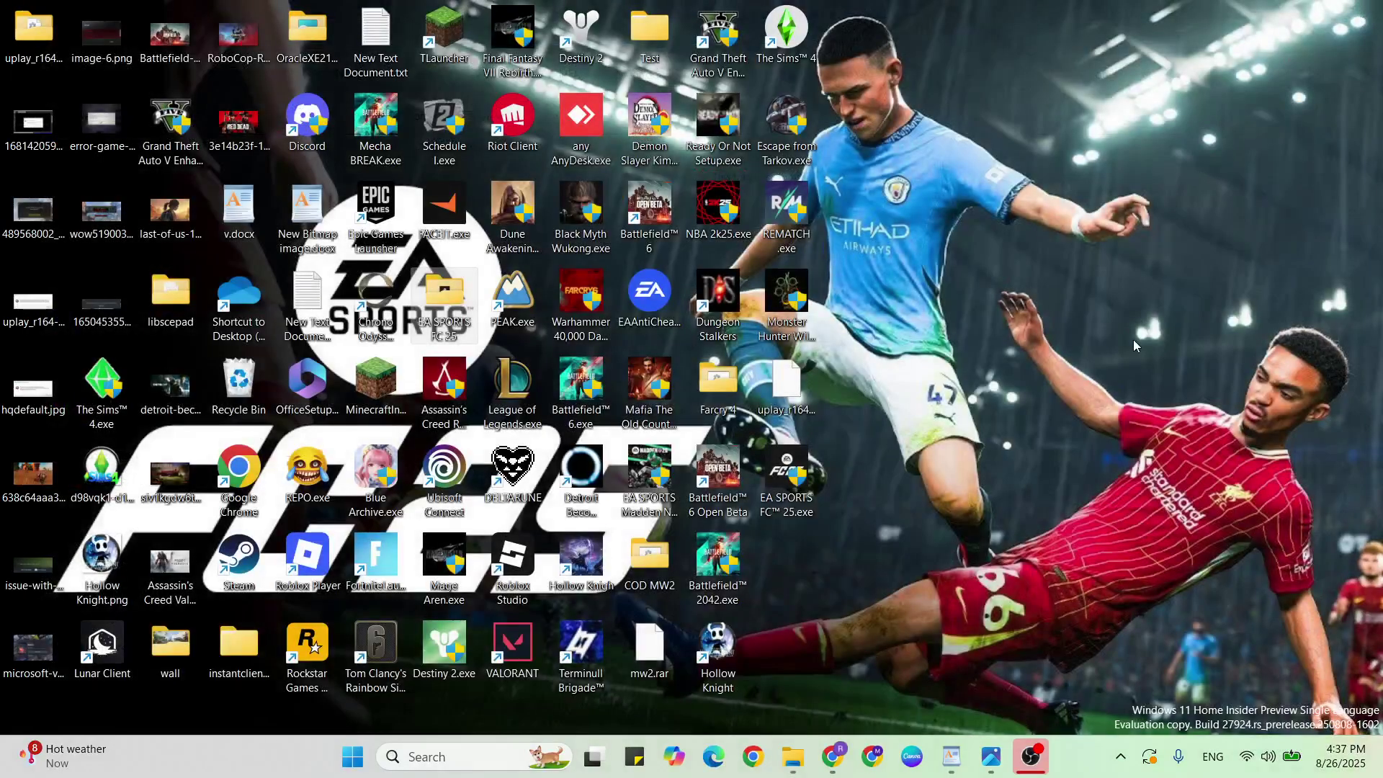
- Check the Verify game File item in the v.docx fix list and return to the desktop
left_click(949, 755)
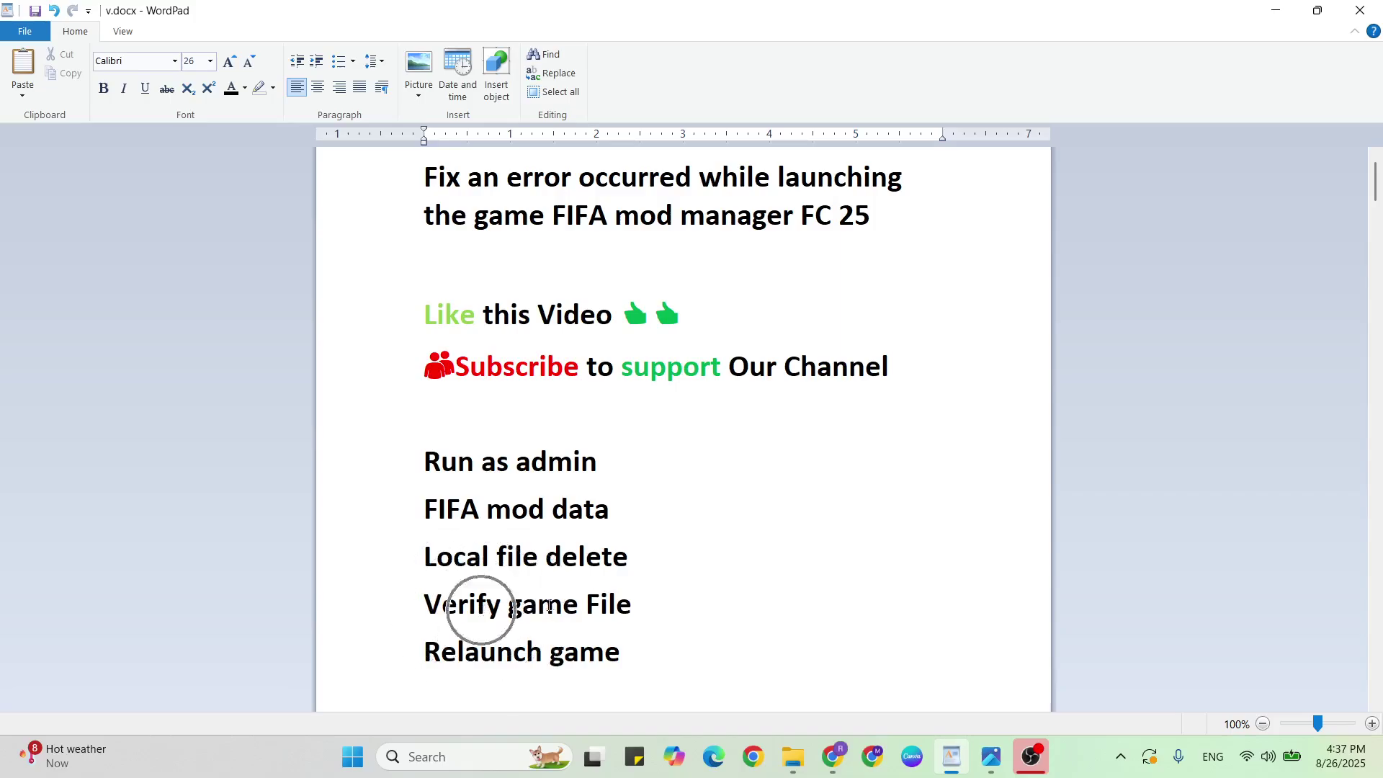
key("super+d")
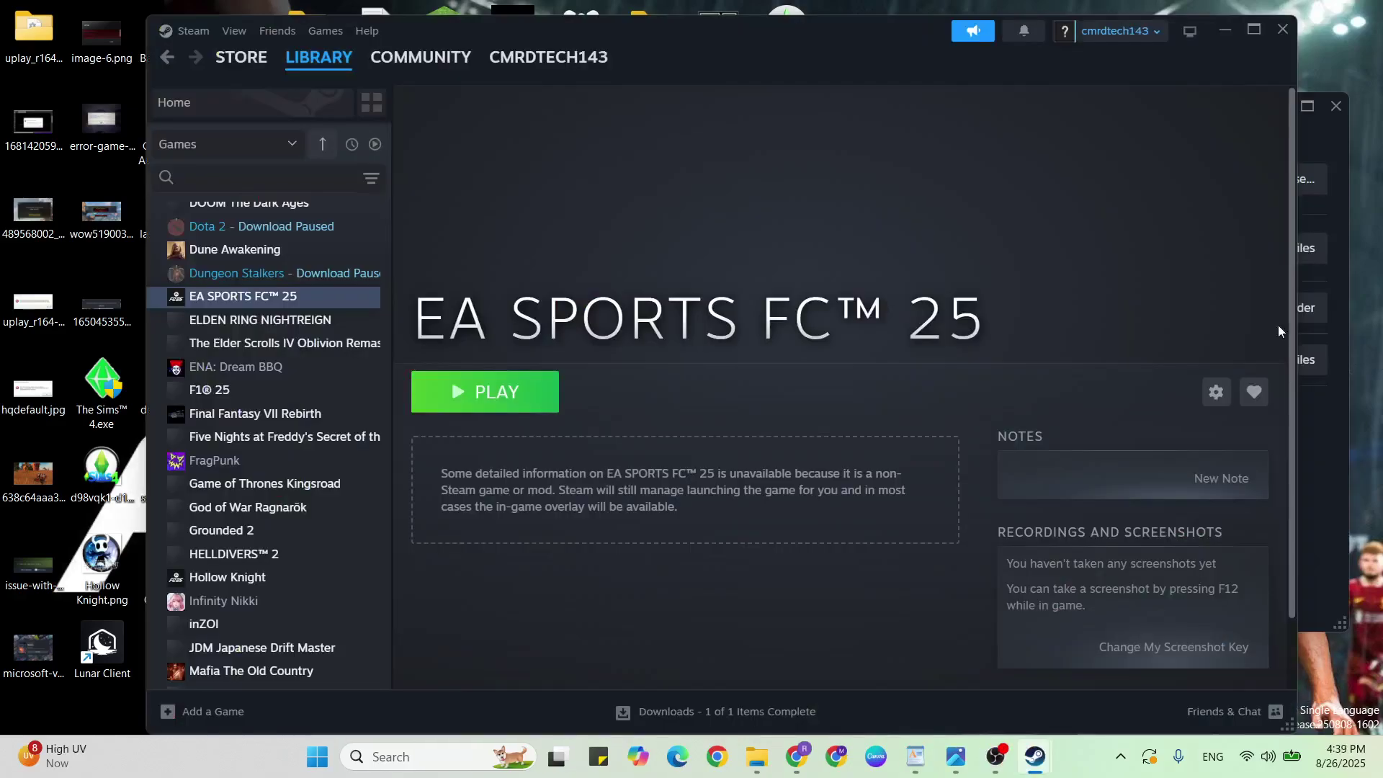
- Select EA SPORTS FC 25 in the Steam library and show the Installed Files section of the game properties
left_click(248, 305)
left_click(1215, 392)
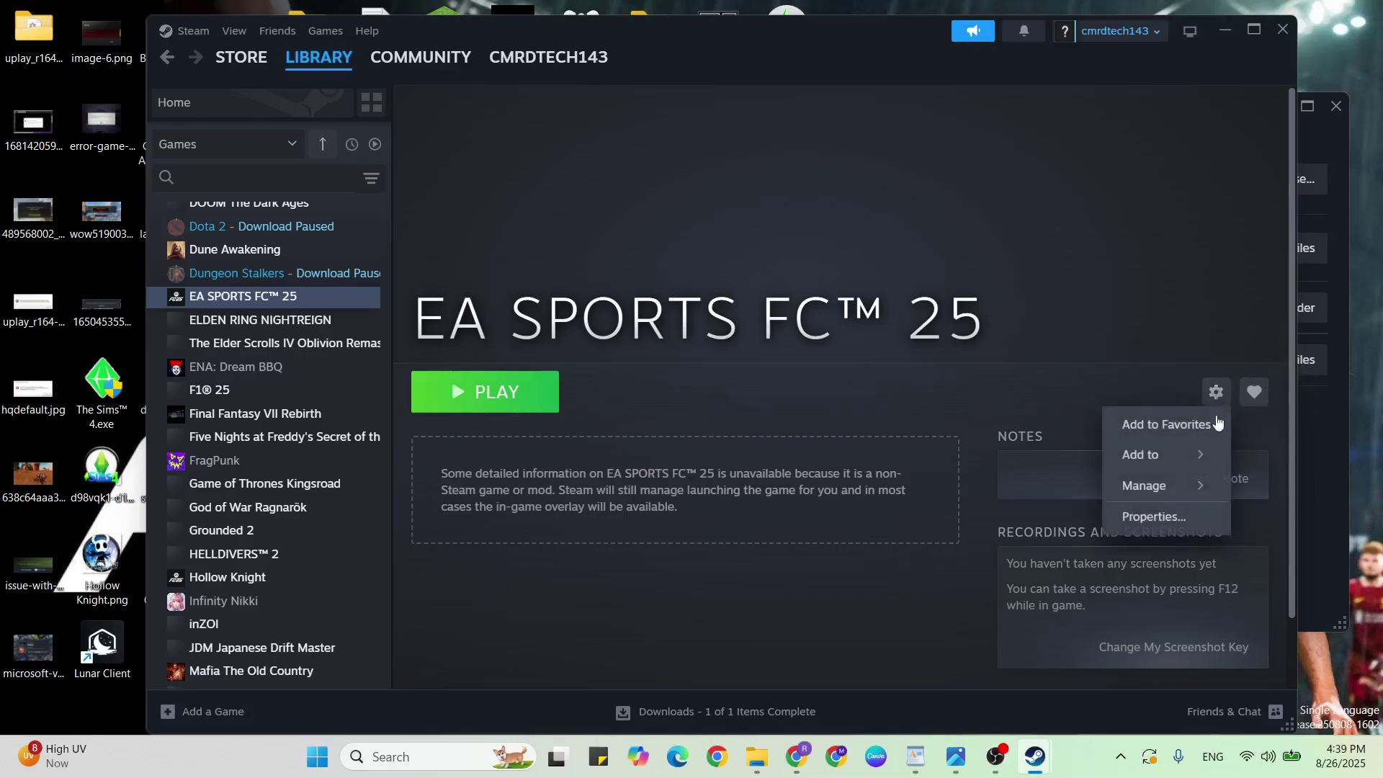
left_click(1159, 518)
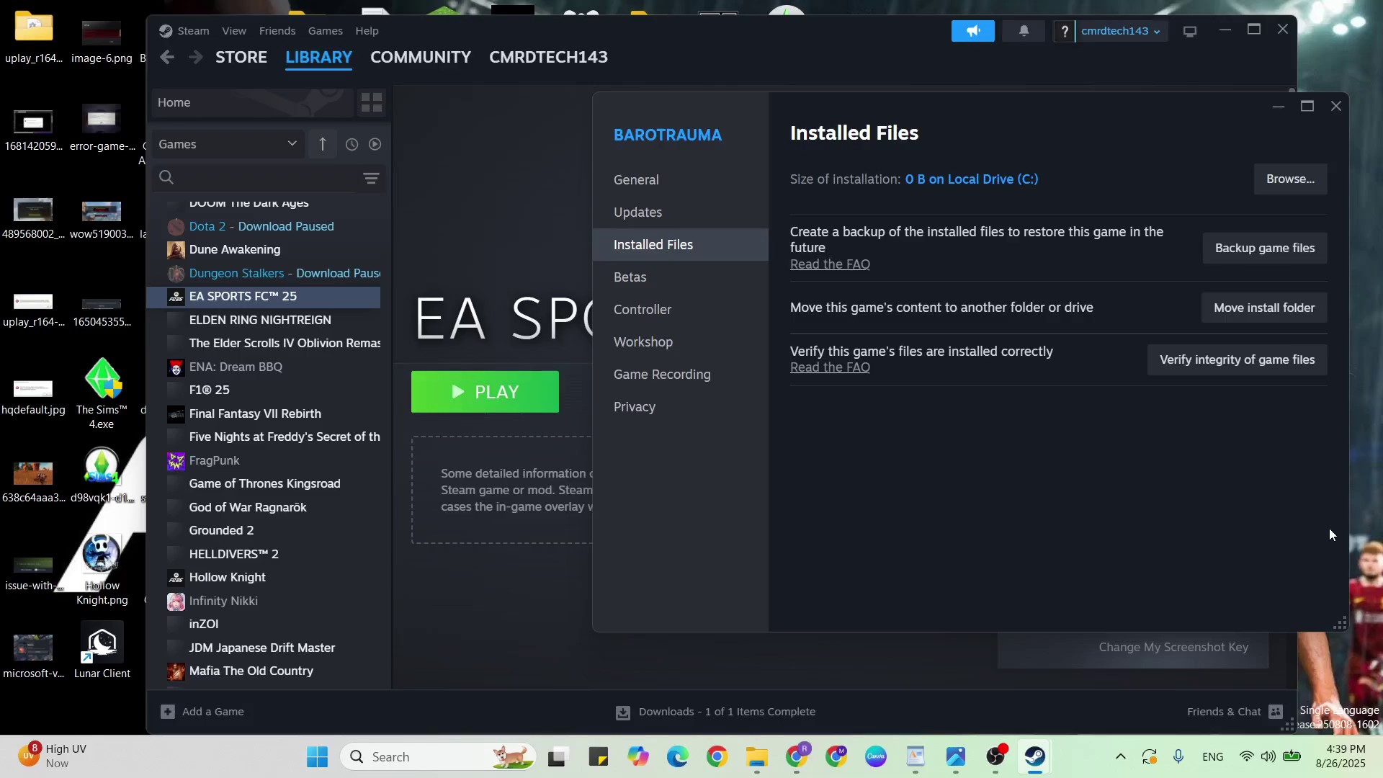
left_click(682, 246)
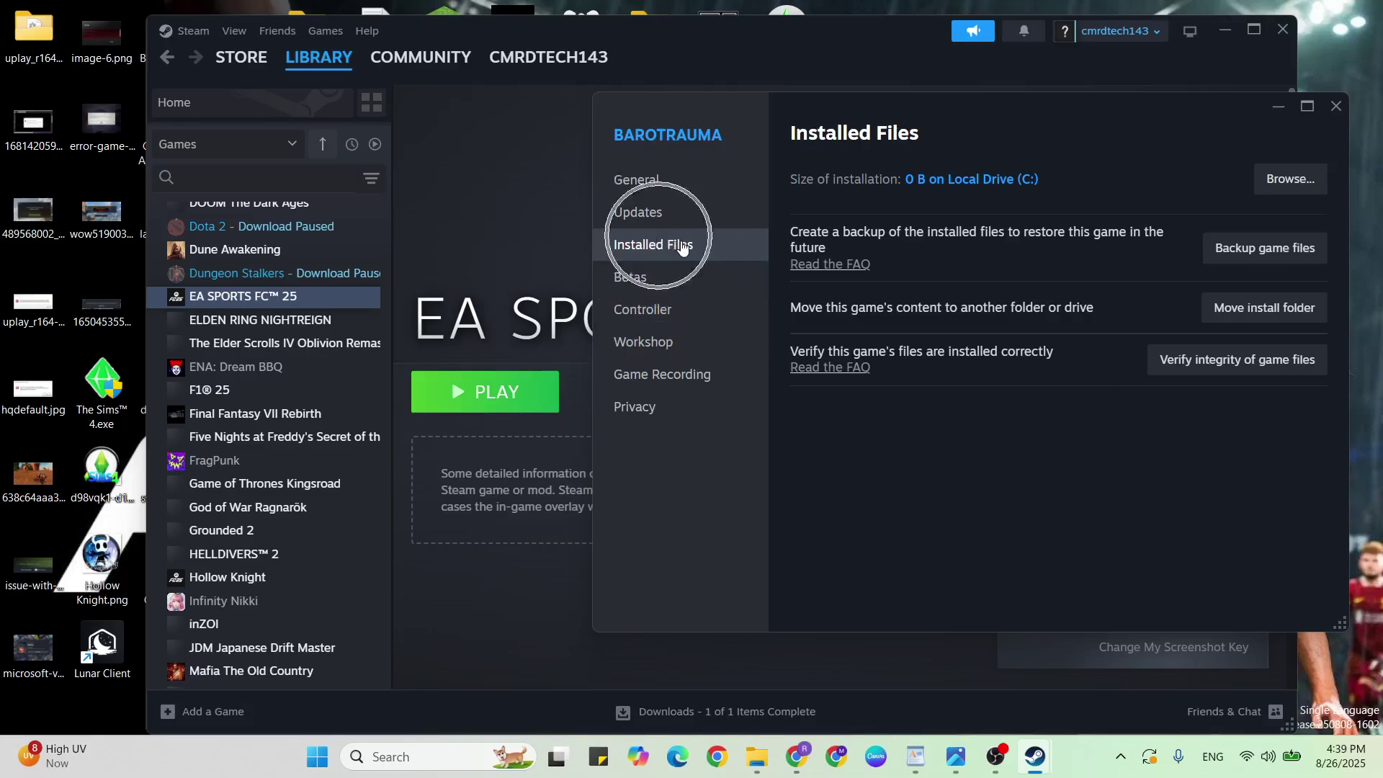
left_click(646, 250)
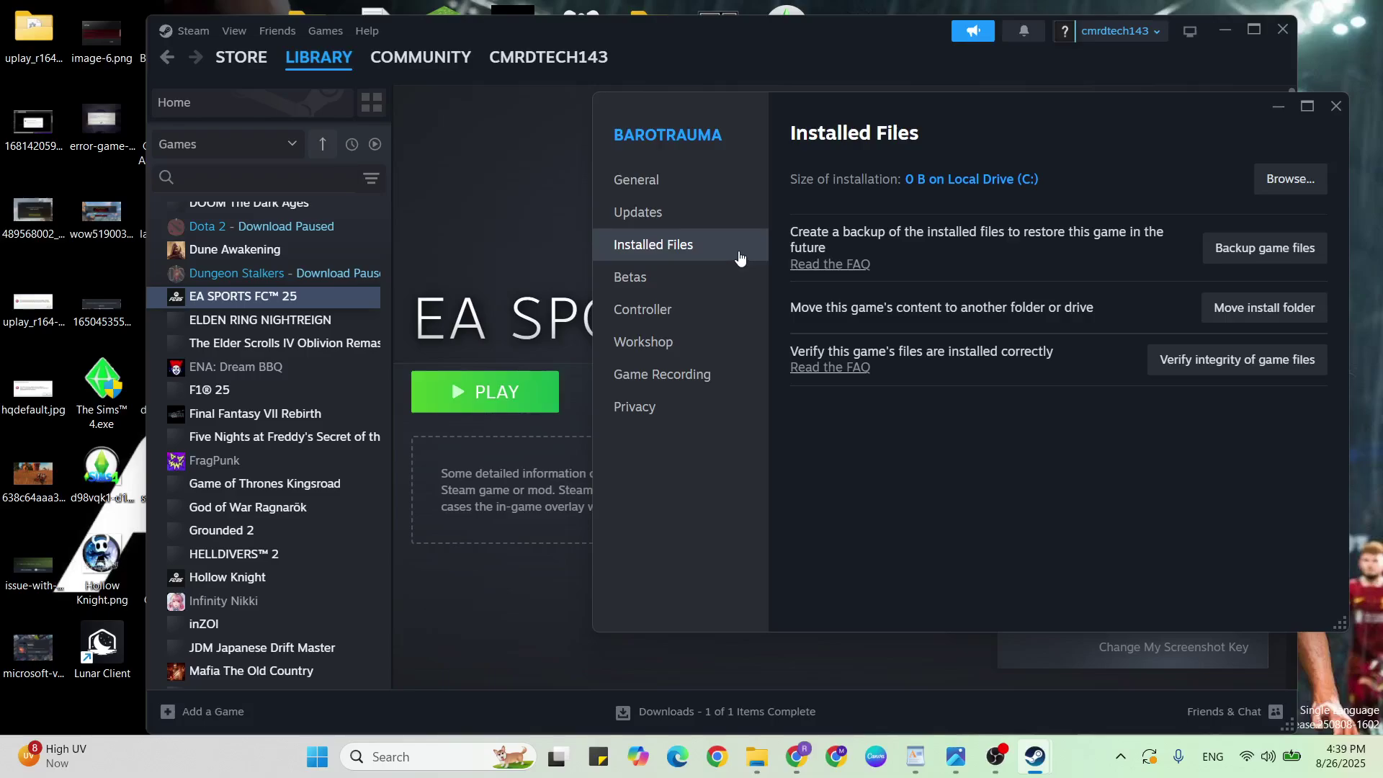
- Try to verify the integrity of the game files, and close the properties window and Steam
left_click(1232, 362)
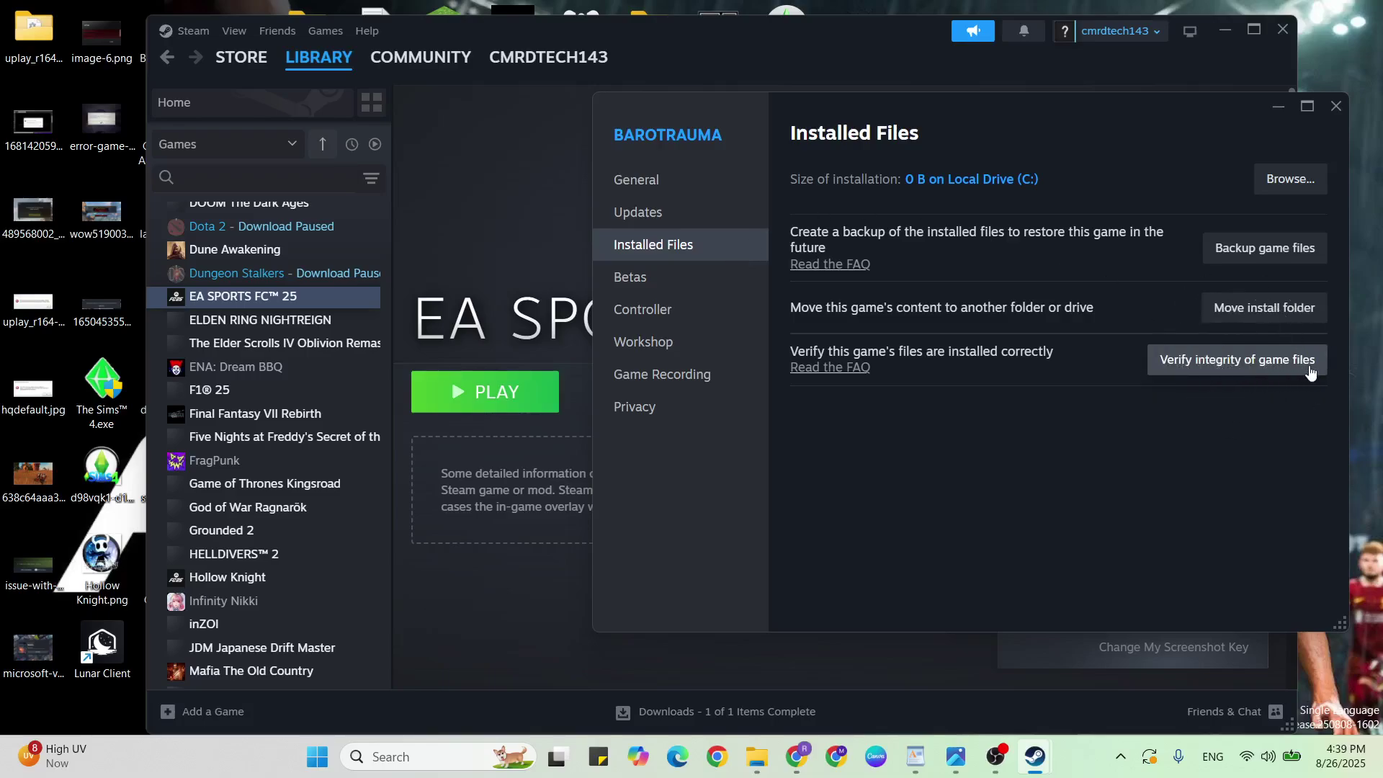
left_click(1203, 347)
left_click(1233, 358)
left_click(1337, 110)
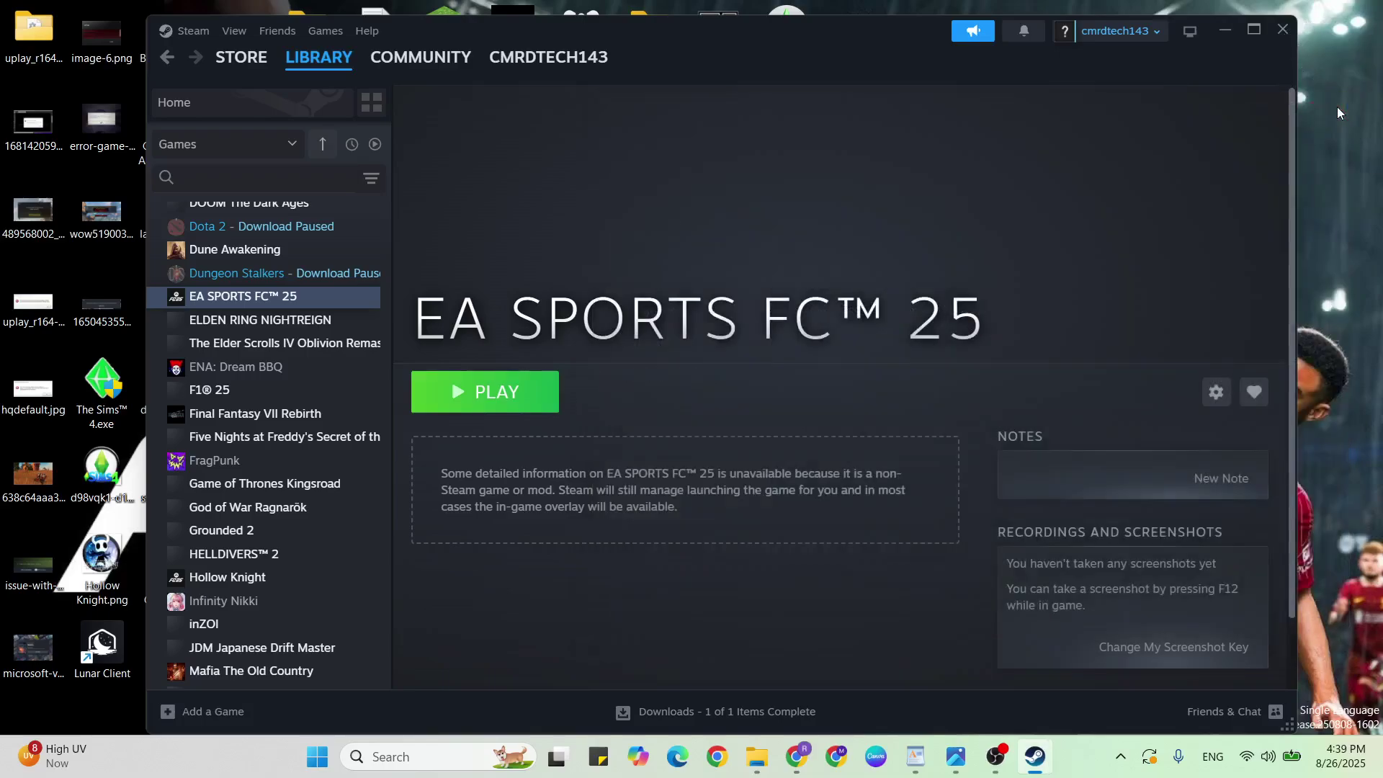
left_click(1282, 29)
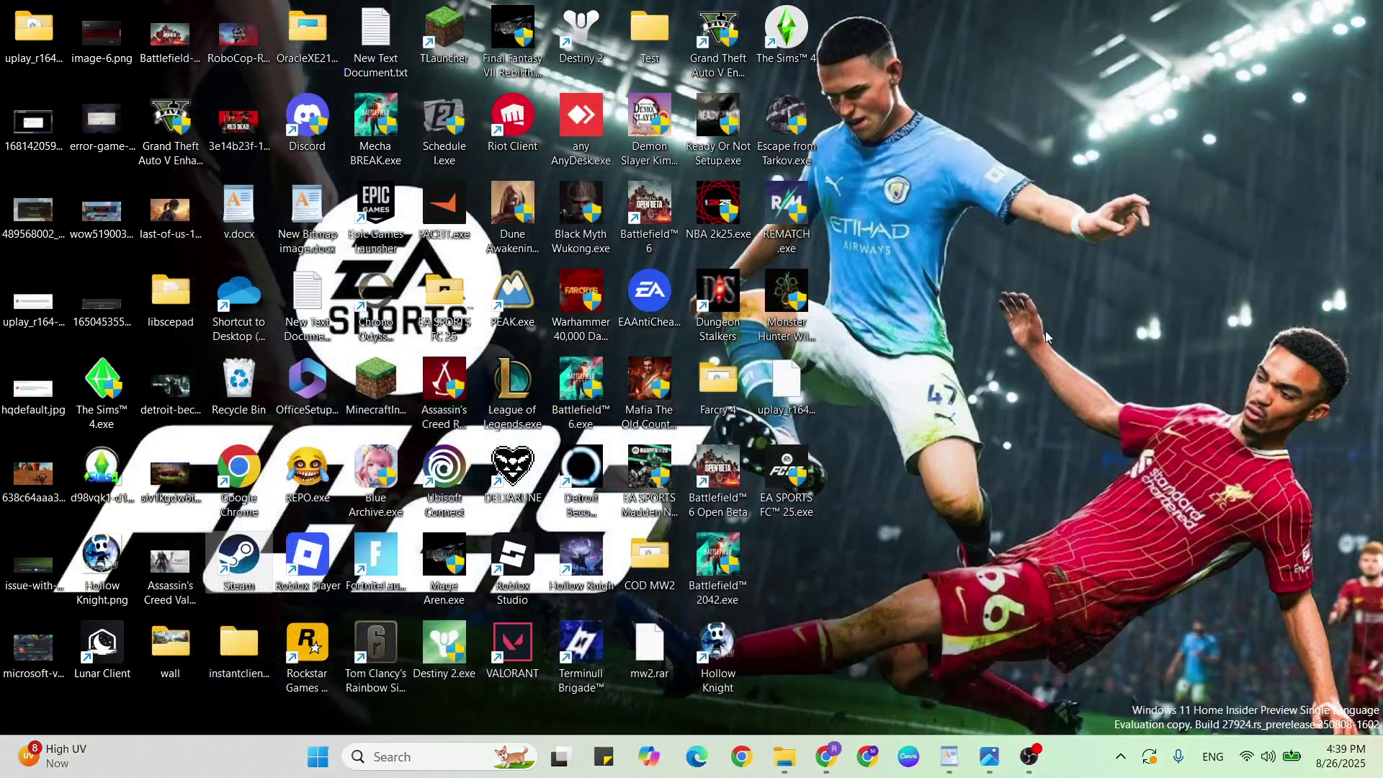
- Switch to v.docx in WordPad and read from the Relaunch game item through the closing notes below it
left_click(950, 756)
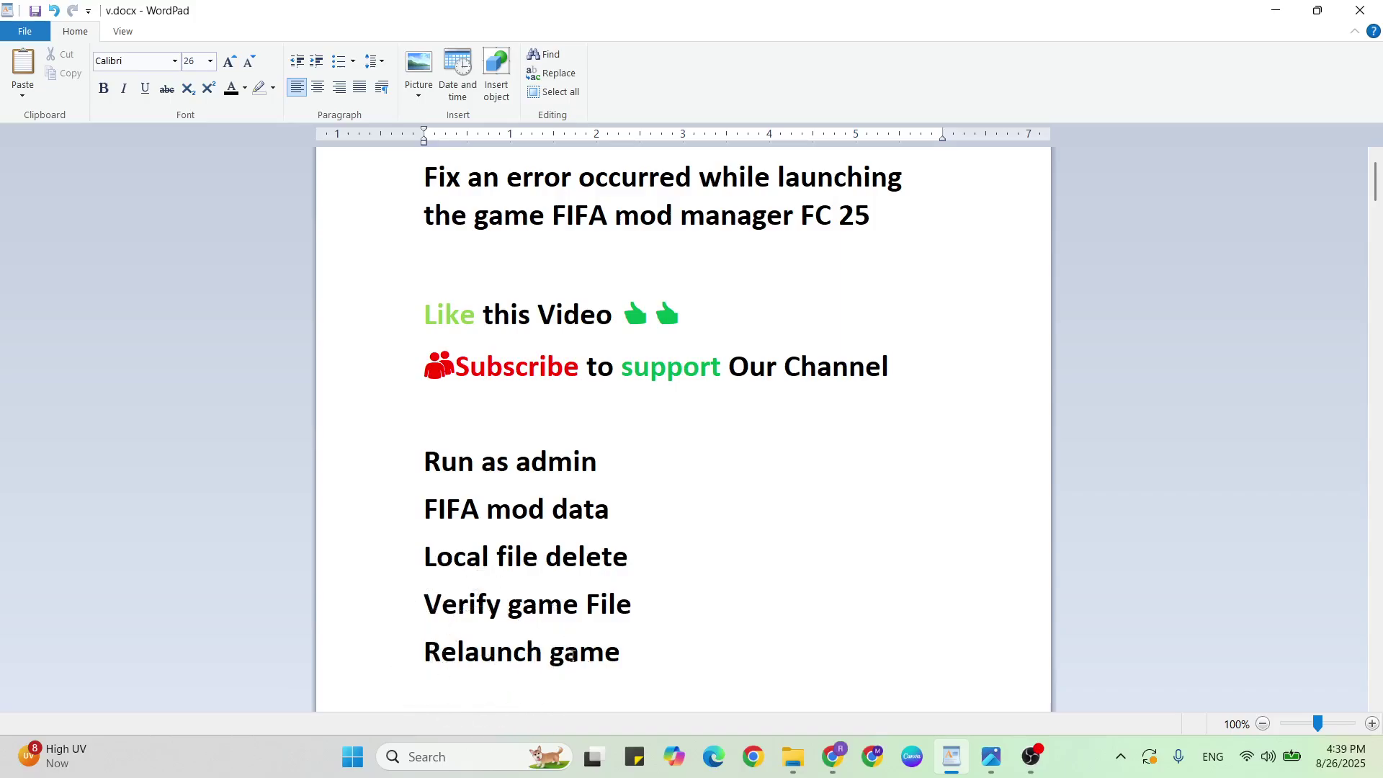
left_click(618, 655)
key("Down")
key("Down")
key("Down")
key("Down")
key("Down")
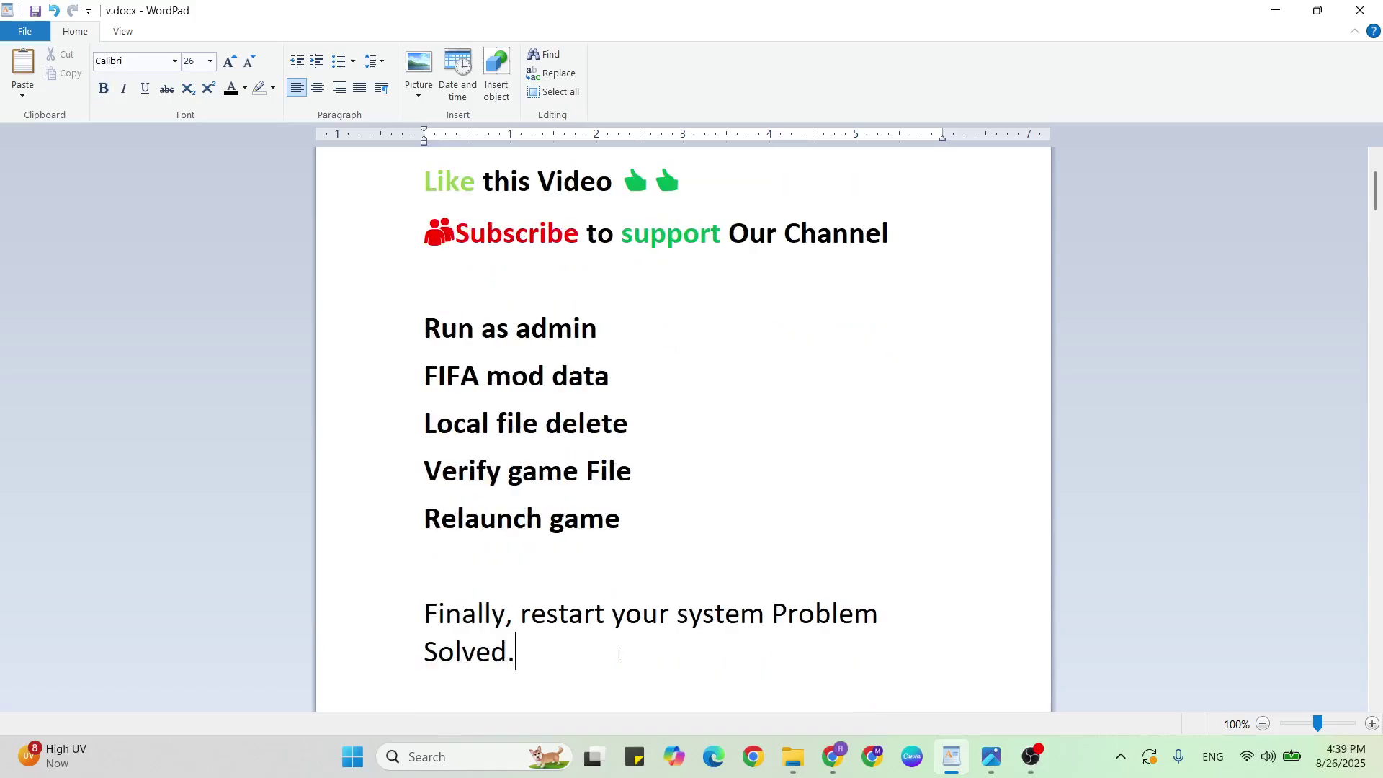
key("Down")
key("Down")
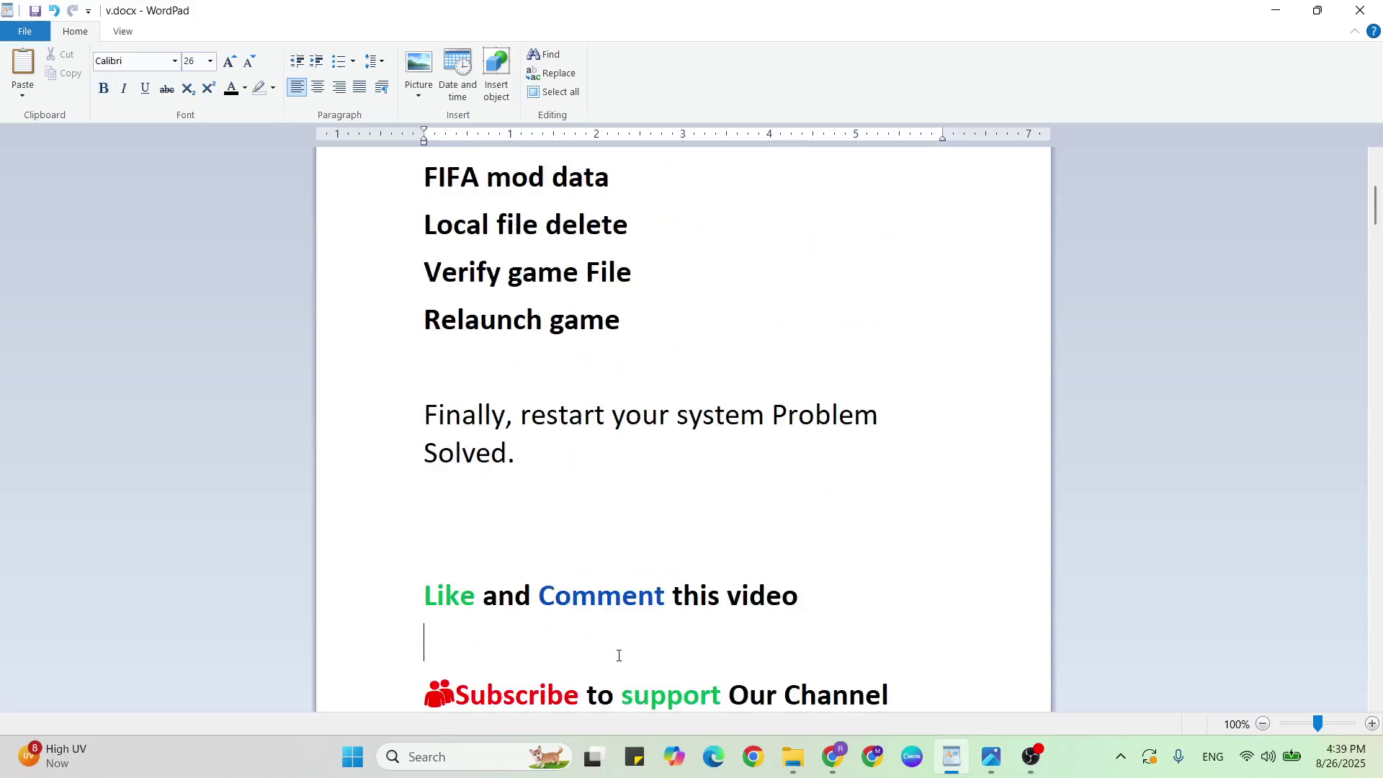
key("Down")
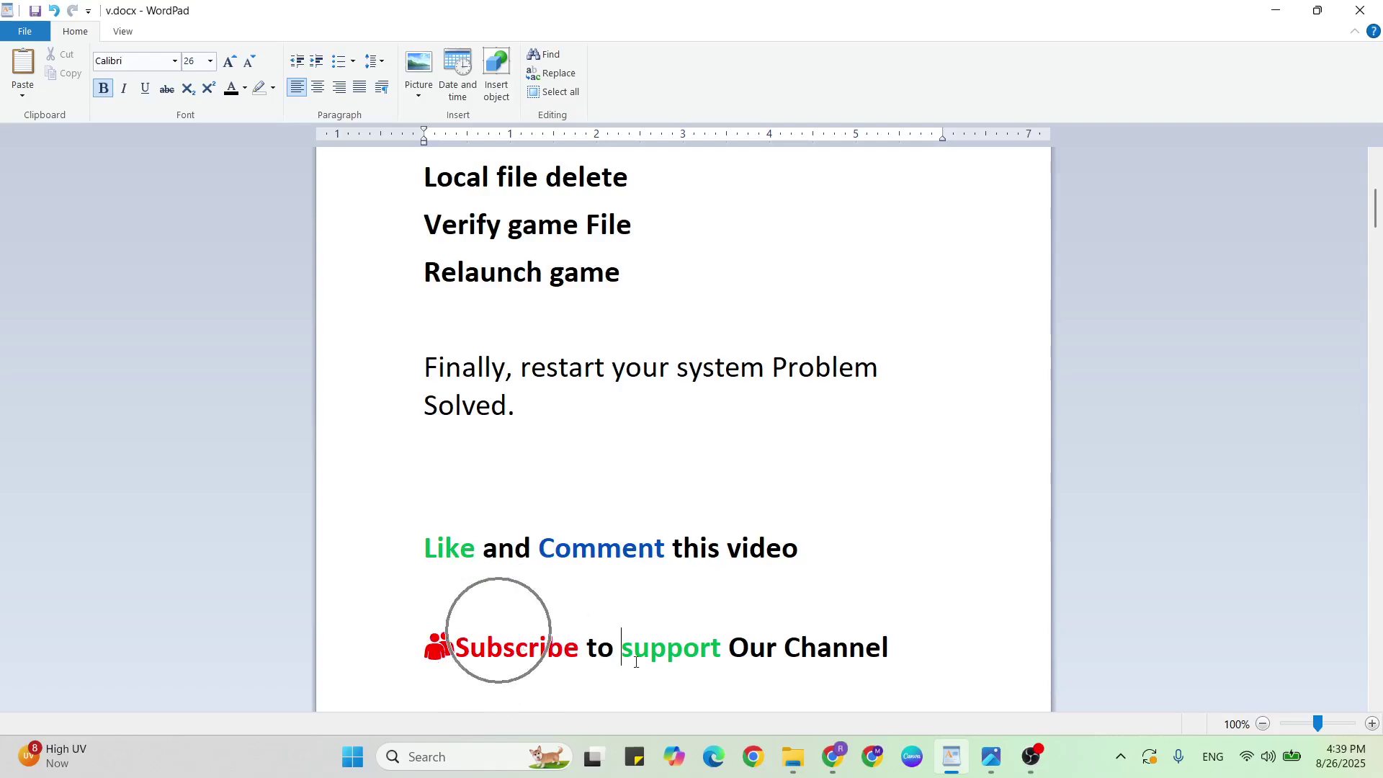